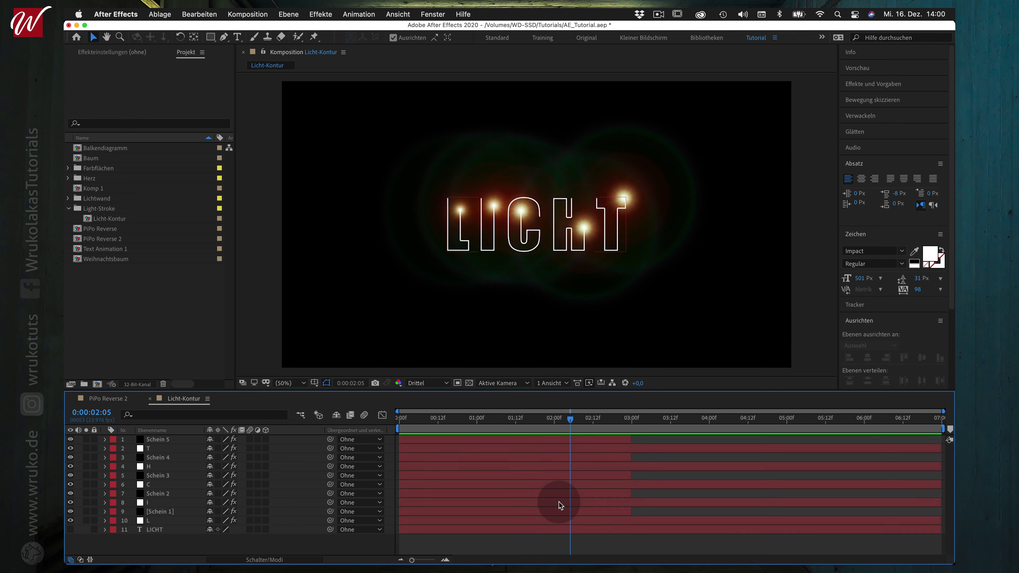
- Select layers Schein 1 through Schein 5 and drag them above the letter layers
{"action": "left_click", "coordinate": [377, 513]}
{"action": "left_click", "coordinate": [172, 517]}
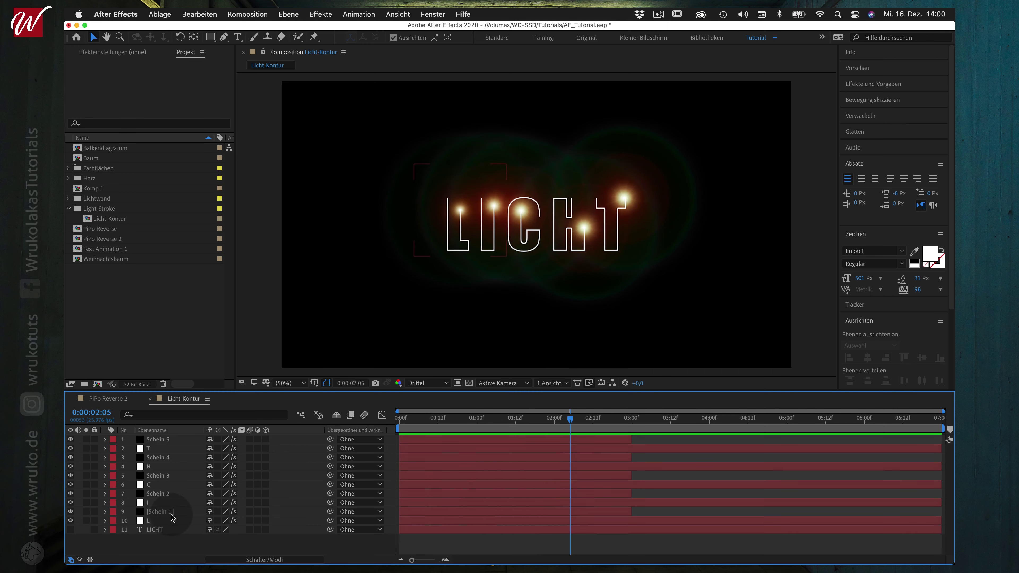
{"action": "left_click", "coordinate": [170, 514]}
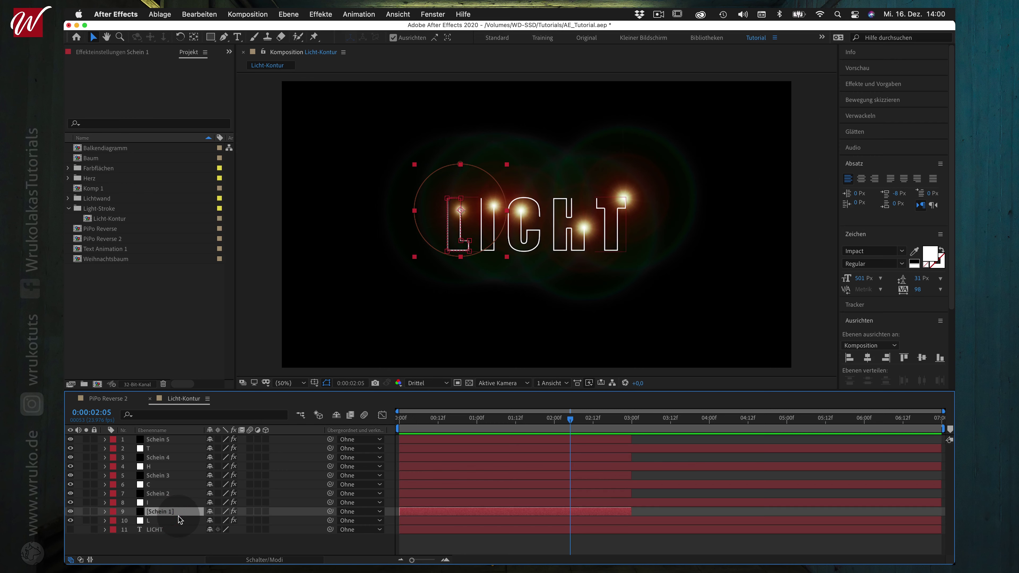
{"action": "left_click", "coordinate": [168, 494], "text": "super"}
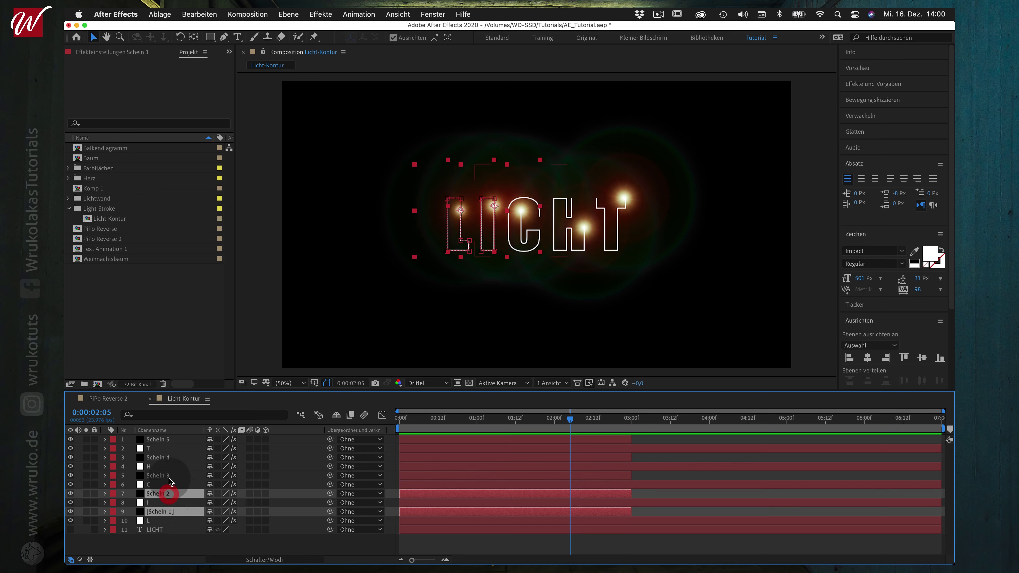
{"action": "left_click", "coordinate": [169, 475], "text": "super"}
{"action": "left_click", "coordinate": [171, 458], "text": "super"}
{"action": "left_click", "coordinate": [182, 439], "text": "super"}
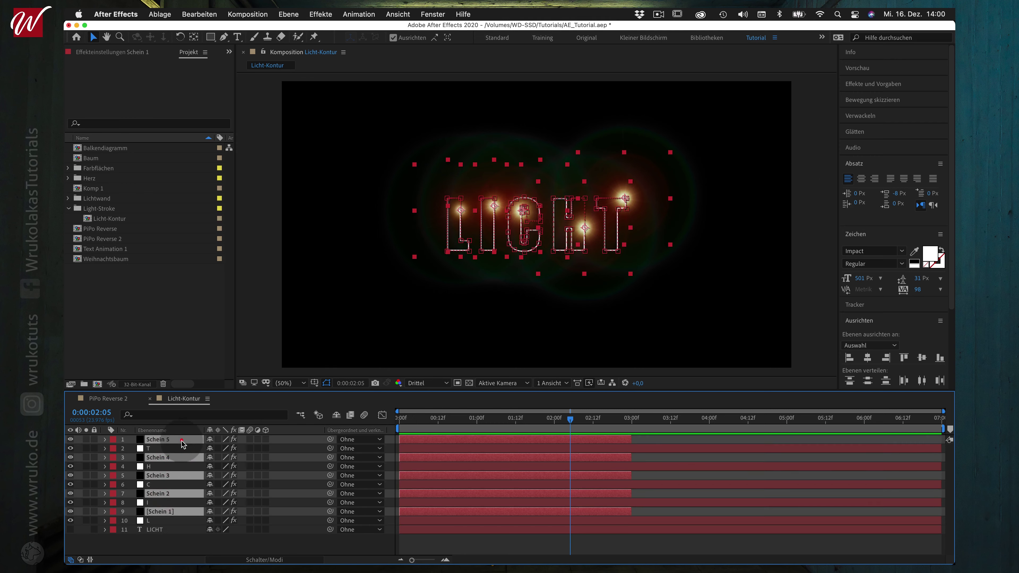
{"action": "left_click_drag", "start_coordinate": [168, 513], "coordinate": [171, 446]}
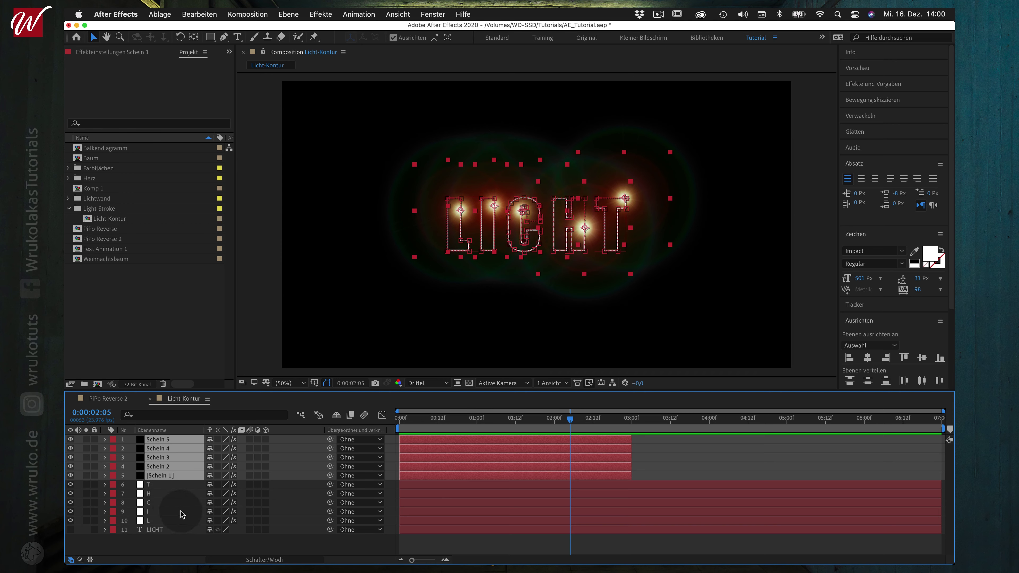
- Select letter layers T through L and set 100% opacity keyframes at 5:00
{"action": "left_click", "coordinate": [179, 485]}
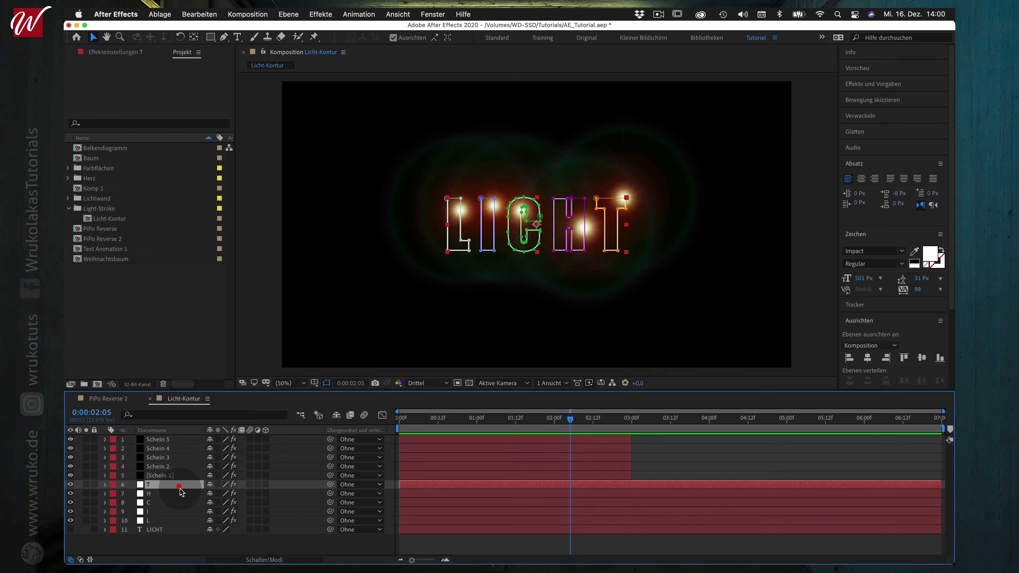
{"action": "left_click", "coordinate": [180, 522], "text": "shift"}
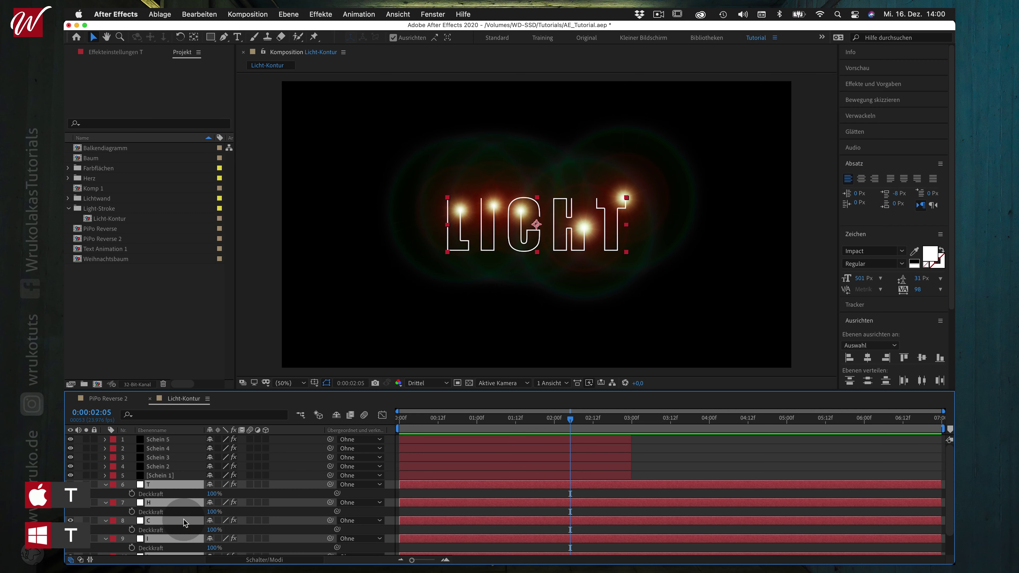
{"action": "key", "text": "t"}
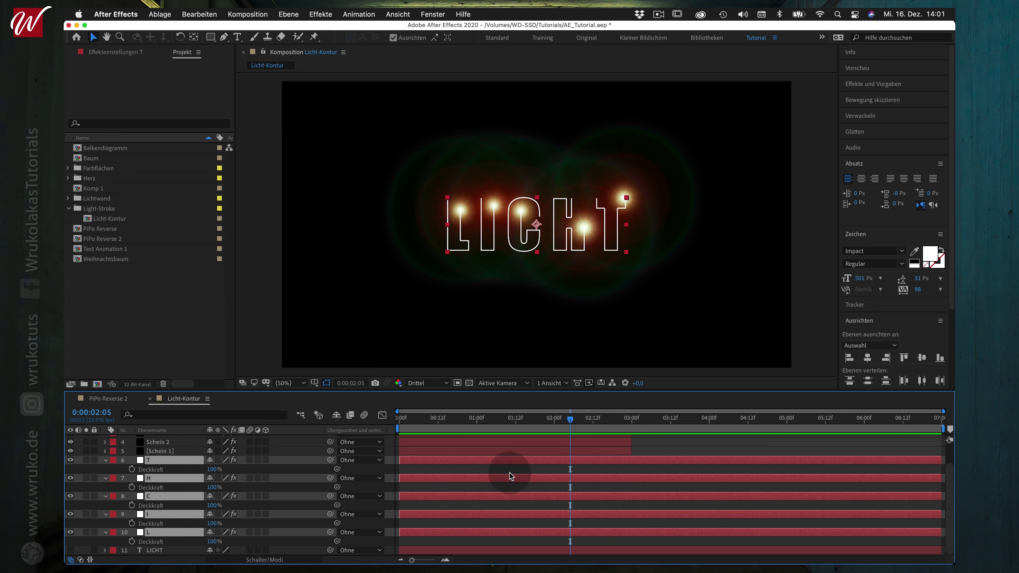
{"action": "left_click_drag", "start_coordinate": [571, 420], "coordinate": [774, 442]}
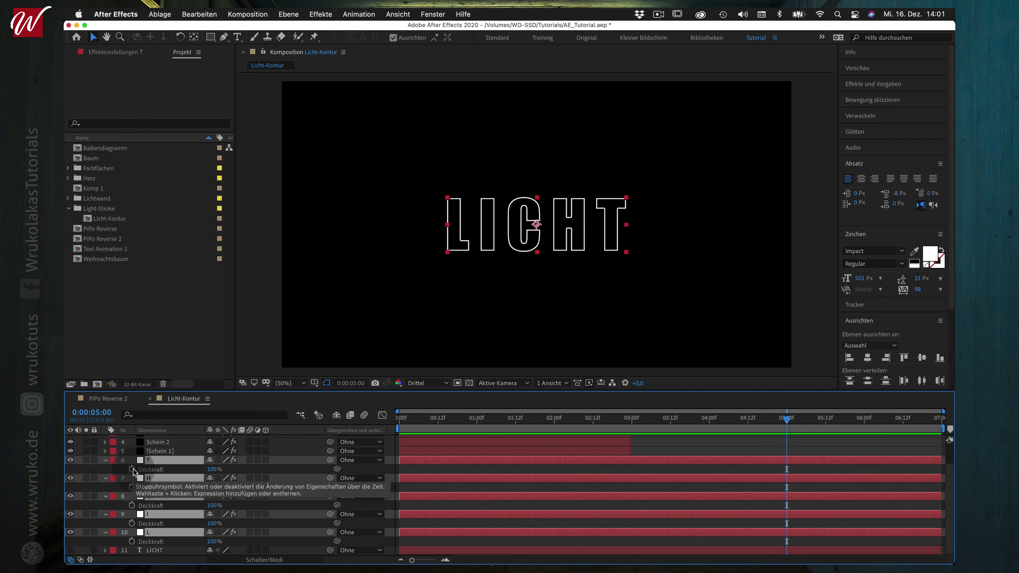
{"action": "key", "text": "alt+shift+t"}
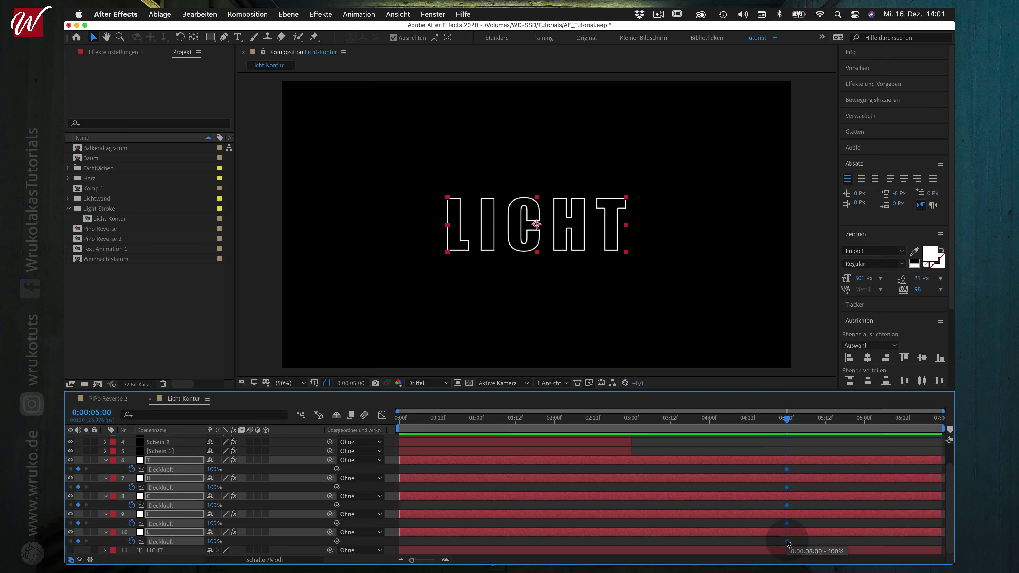
- Bring the letters' opacity to 0% at 5:21 and preview the fade
{"action": "left_click", "coordinate": [810, 420]}
{"action": "left_click_drag", "start_coordinate": [814, 429], "coordinate": [854, 438]}
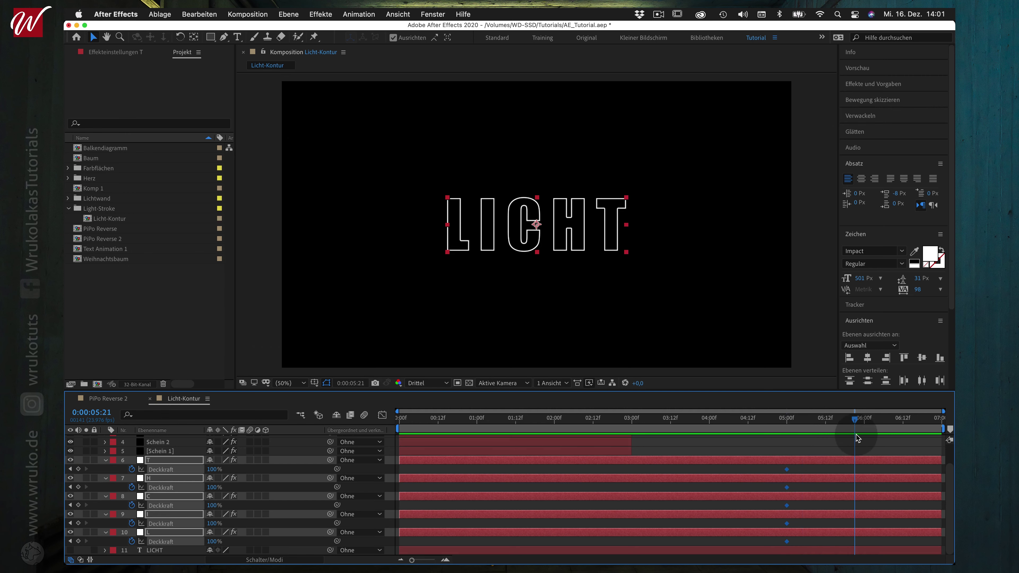
{"action": "left_click", "coordinate": [854, 435]}
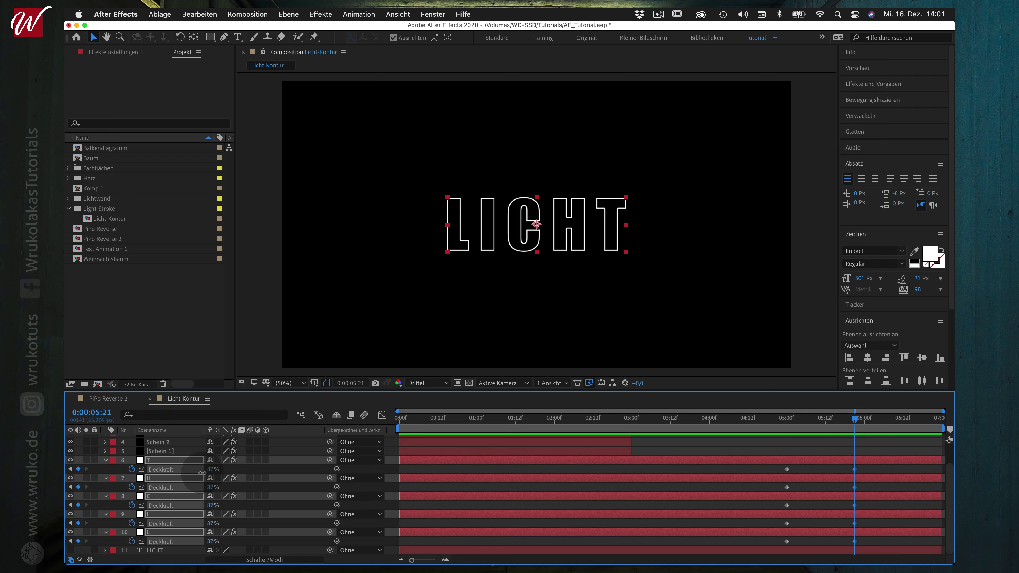
{"action": "left_click_drag", "start_coordinate": [202, 473], "coordinate": [150, 482]}
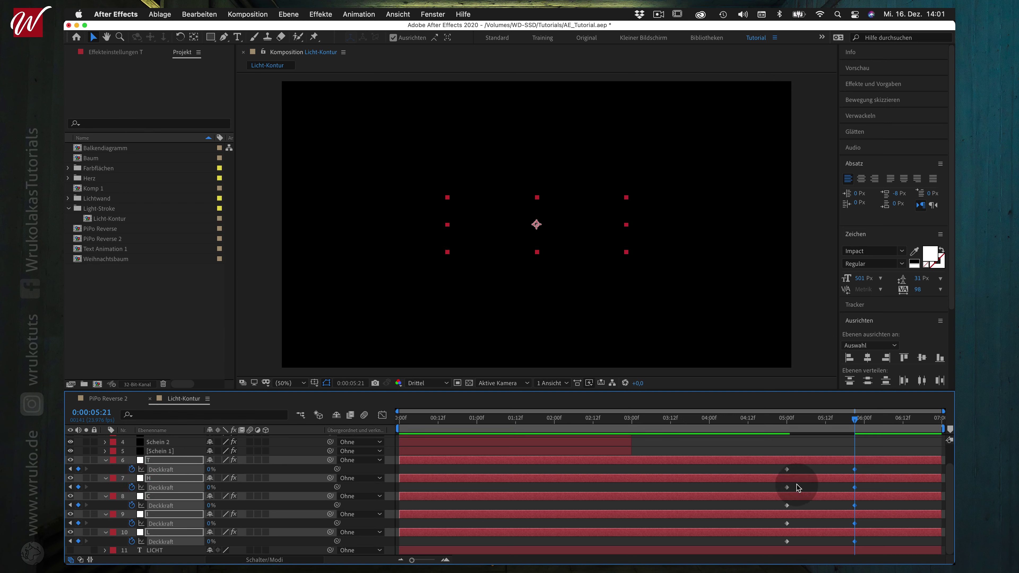
{"action": "left_click", "coordinate": [799, 452]}
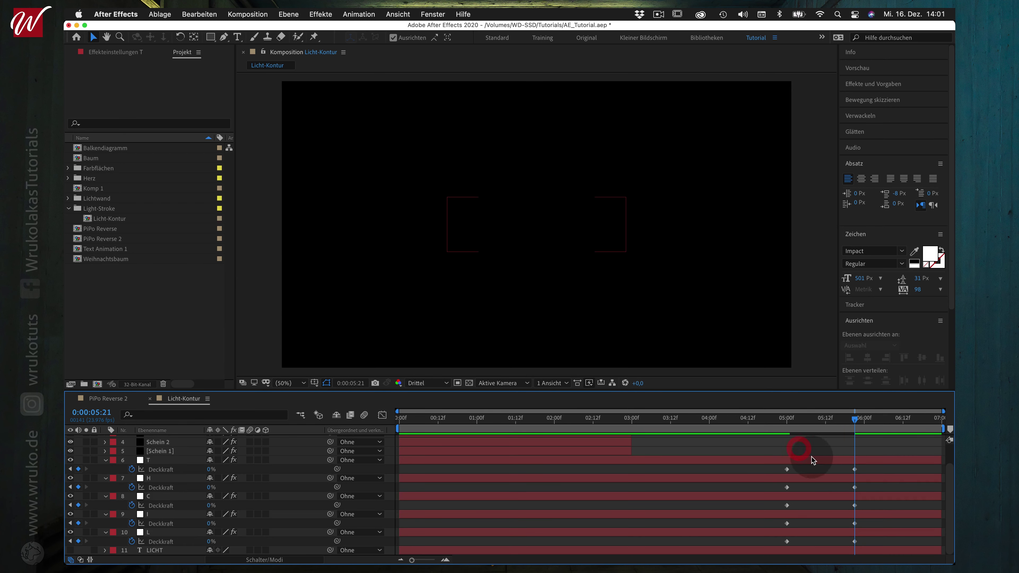
{"action": "left_click_drag", "start_coordinate": [854, 420], "coordinate": [747, 427]}
{"action": "key", "text": "space"}
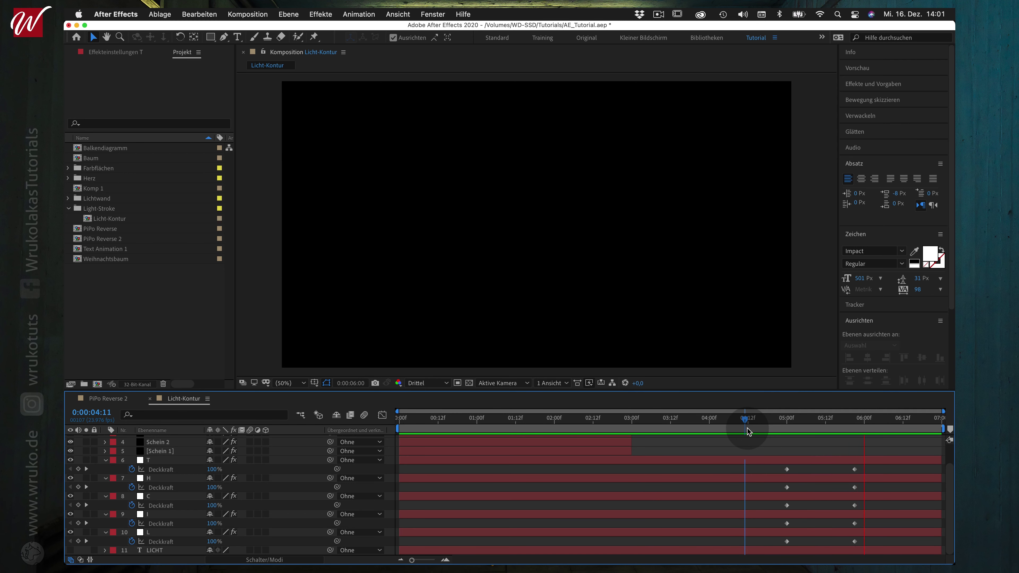
- Offset the opacity keyframes of T, H, C, I and L to different times
{"action": "left_click", "coordinate": [710, 419]}
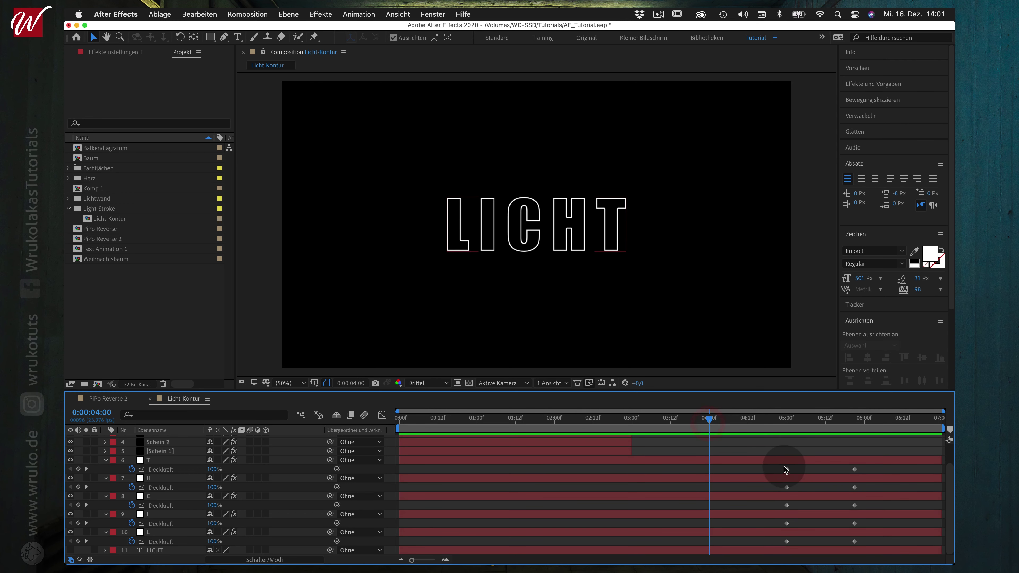
{"action": "left_click", "coordinate": [785, 470]}
{"action": "left_click", "coordinate": [855, 470], "text": "shift"}
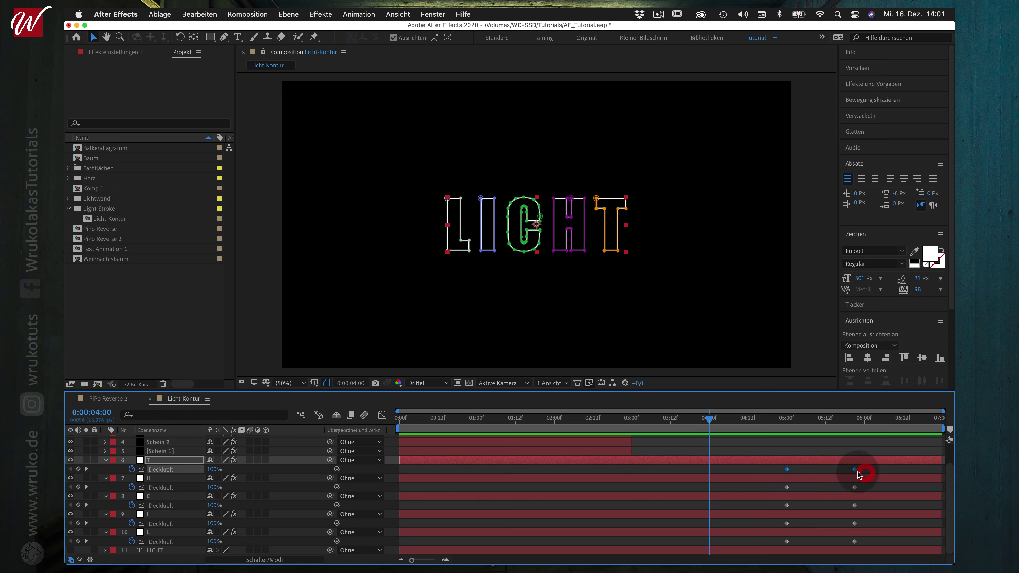
{"action": "left_click_drag", "start_coordinate": [856, 470], "coordinate": [878, 470]}
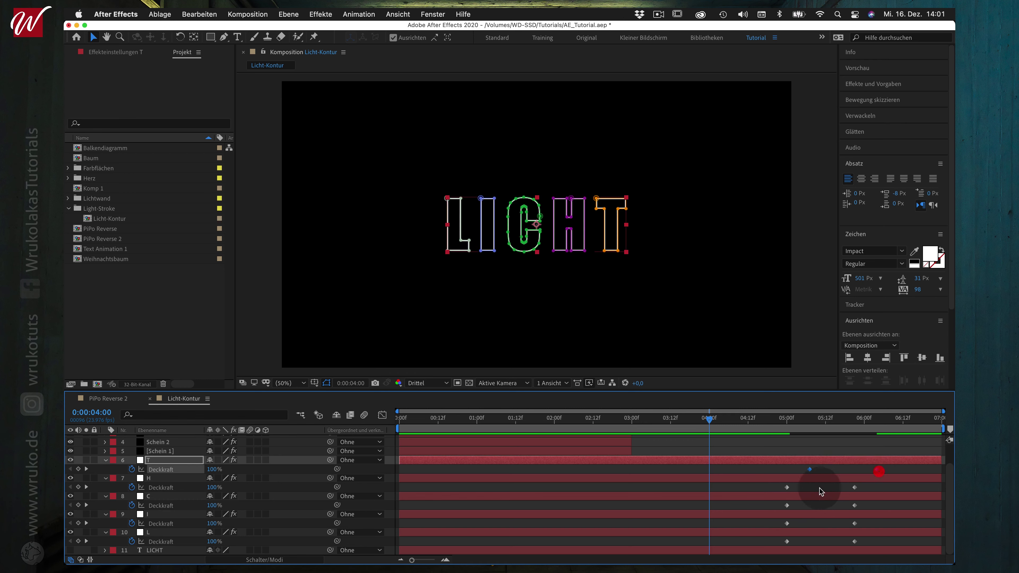
{"action": "mouse_move", "coordinate": [776, 486]}
{"action": "left_mouse_down"}
{"action": "mouse_move", "coordinate": [860, 490]}
{"action": "mouse_move", "coordinate": [829, 489]}
{"action": "left_mouse_up"}
{"action": "left_click", "coordinate": [787, 505]}
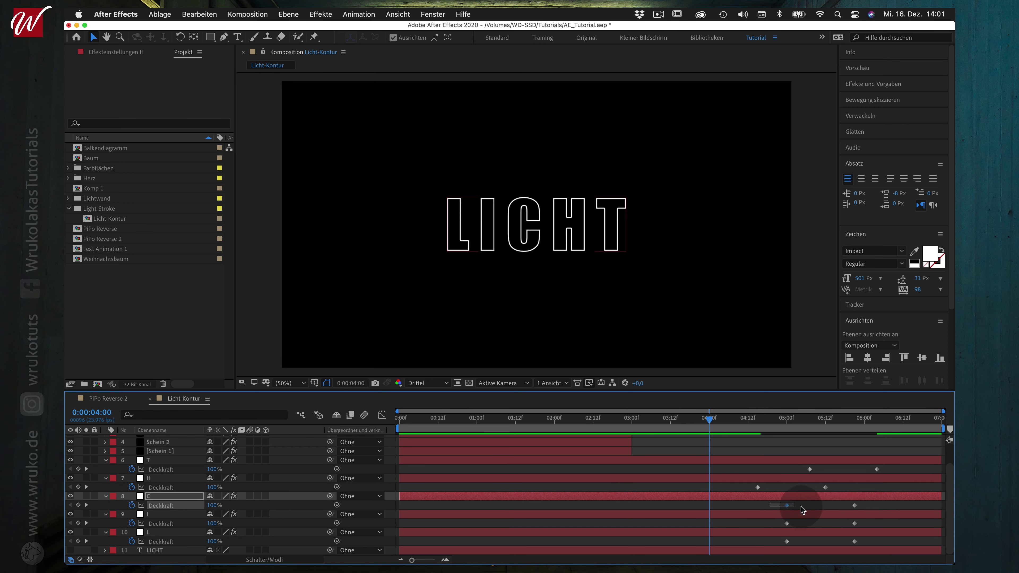
{"action": "left_click", "coordinate": [855, 505], "text": "shift"}
{"action": "left_click_drag", "start_coordinate": [855, 506], "coordinate": [862, 511]}
{"action": "left_click_drag", "start_coordinate": [776, 522], "coordinate": [853, 527]}
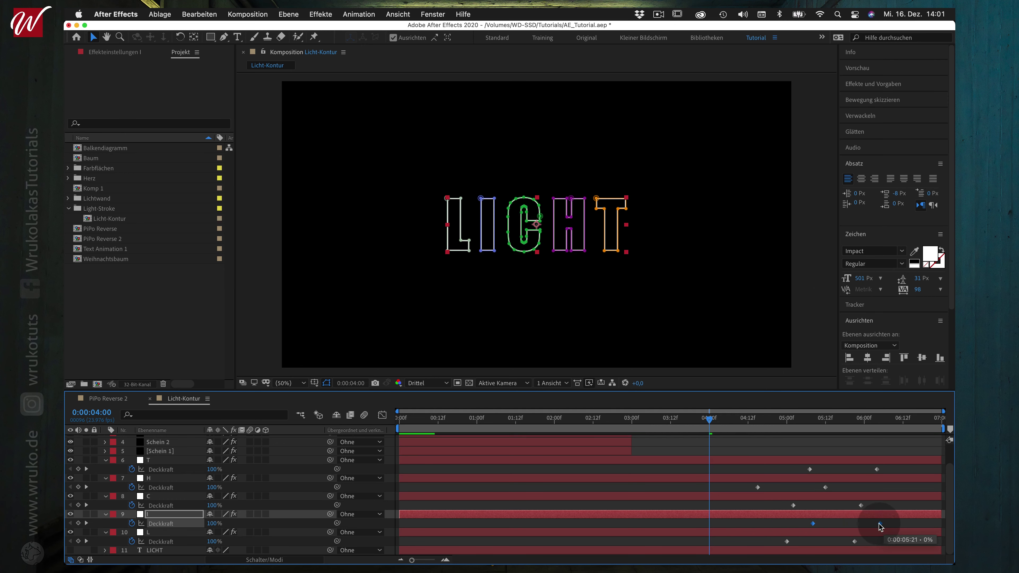
{"action": "left_click", "coordinate": [845, 525]}
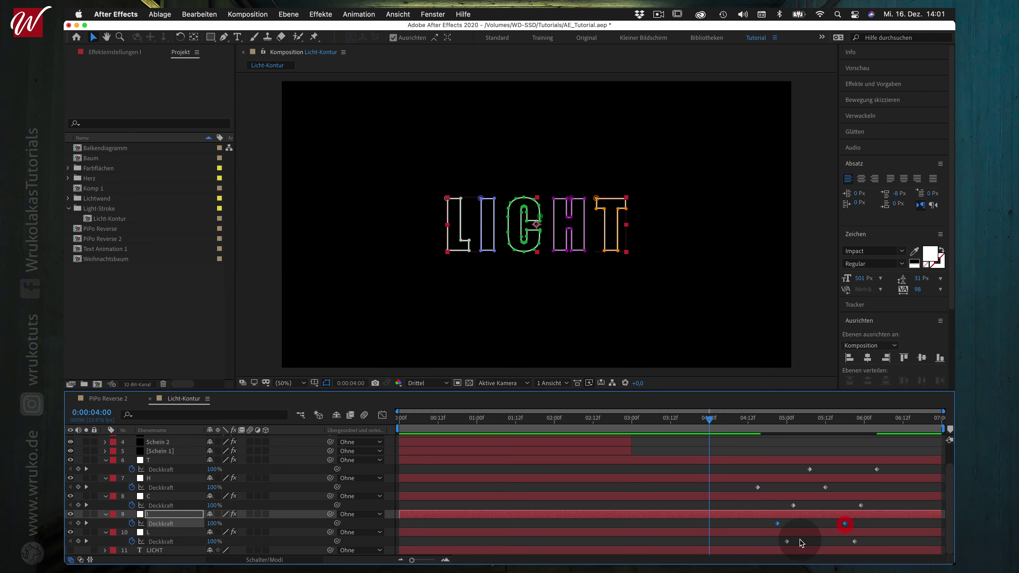
{"action": "left_click_drag", "start_coordinate": [778, 544], "coordinate": [898, 544]}
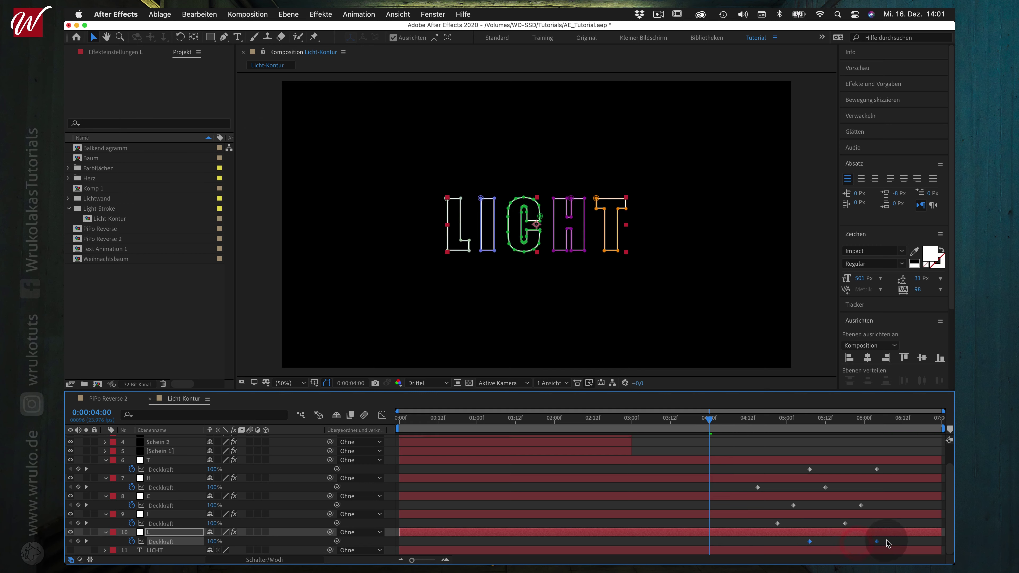
- Preview the staggered fade, then collapse the opacity properties of letters T–L
{"action": "key", "text": "space"}
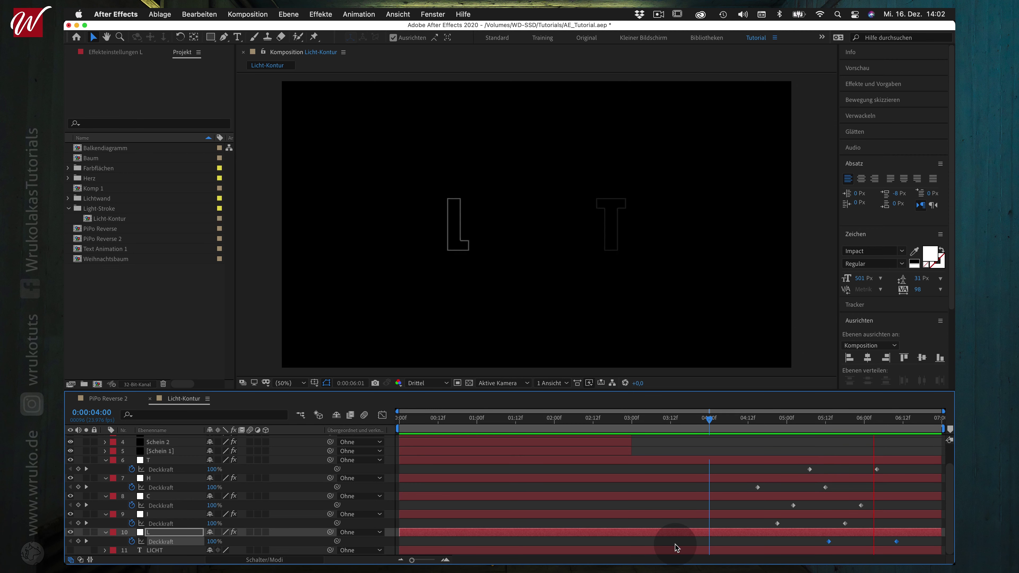
{"action": "key", "text": "space"}
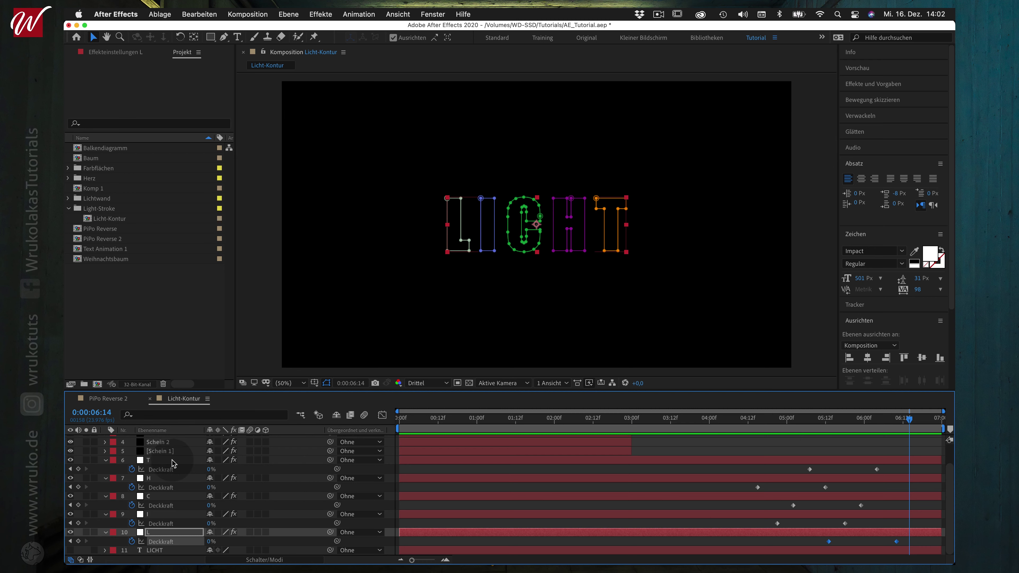
{"action": "left_click", "coordinate": [171, 460]}
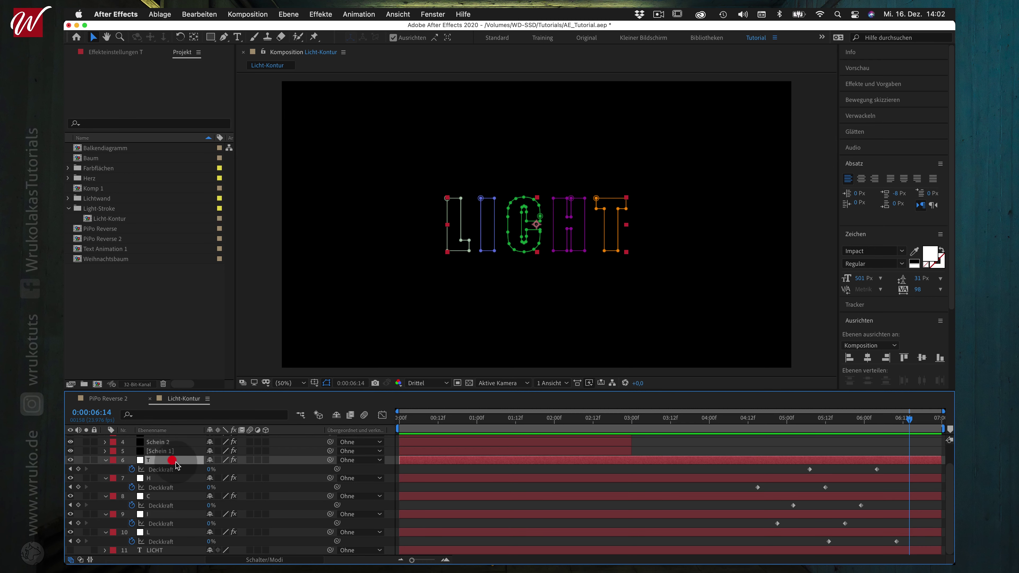
{"action": "left_click", "coordinate": [161, 479], "text": "super"}
{"action": "left_click", "coordinate": [163, 496], "text": "super"}
{"action": "left_click", "coordinate": [162, 514], "text": "super"}
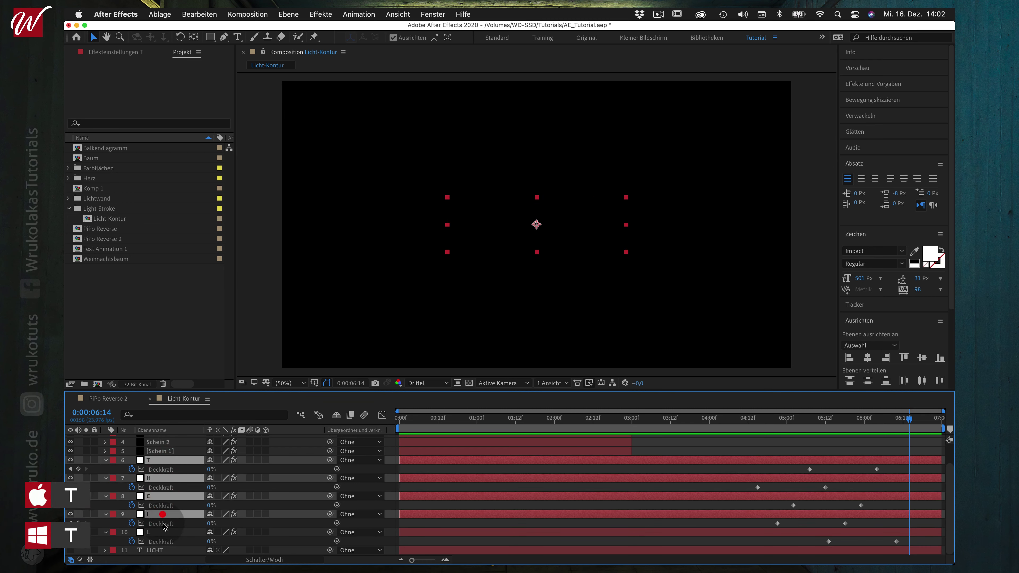
{"action": "left_click", "coordinate": [162, 532], "text": "super"}
{"action": "key", "text": "u"}
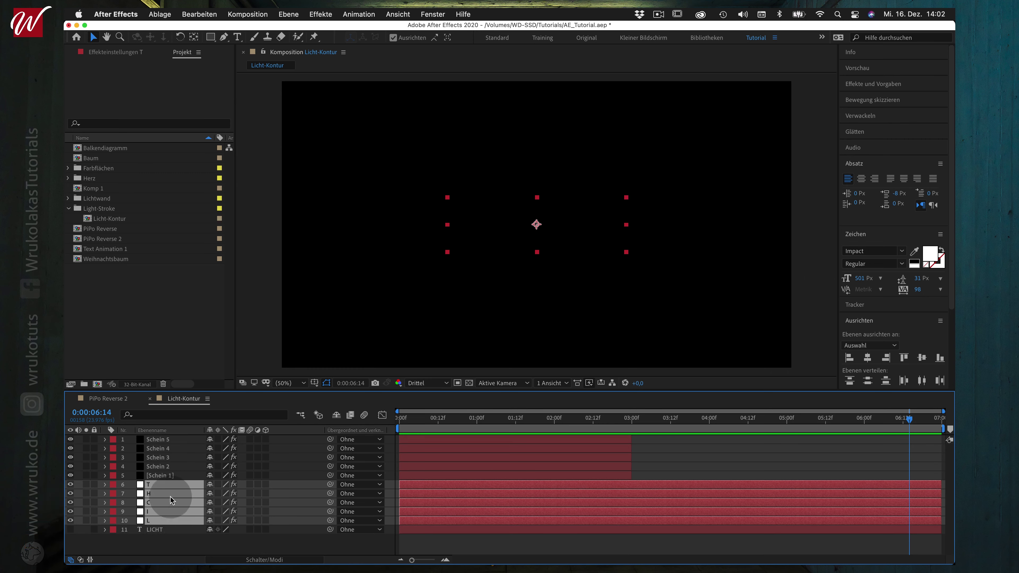
- With only the T layer selected, create a new adjustment layer via Ebene > Neu > Einstellungsebene
{"action": "left_click", "coordinate": [172, 486]}
{"action": "left_click", "coordinate": [173, 545]}
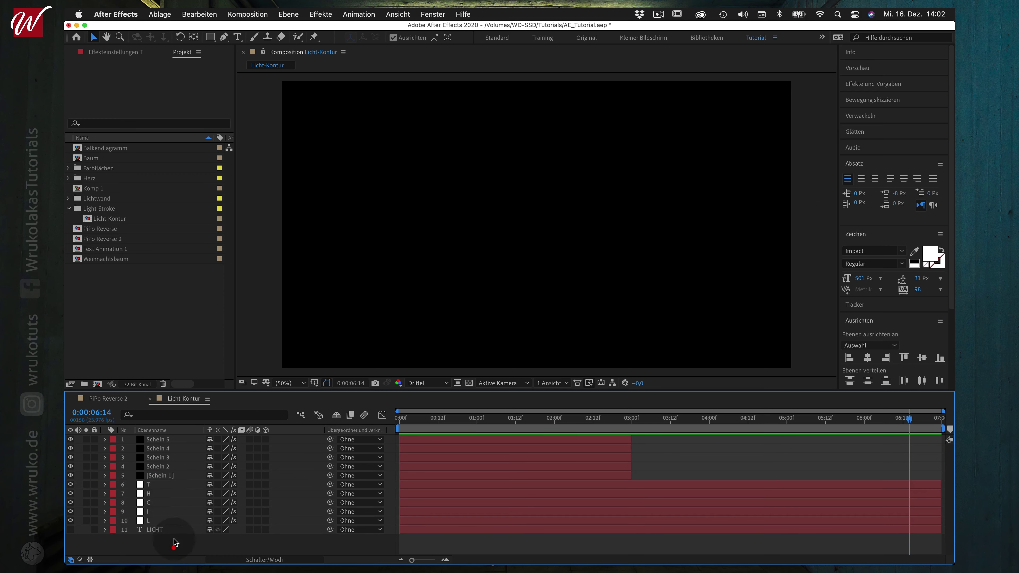
{"action": "left_click", "coordinate": [166, 487]}
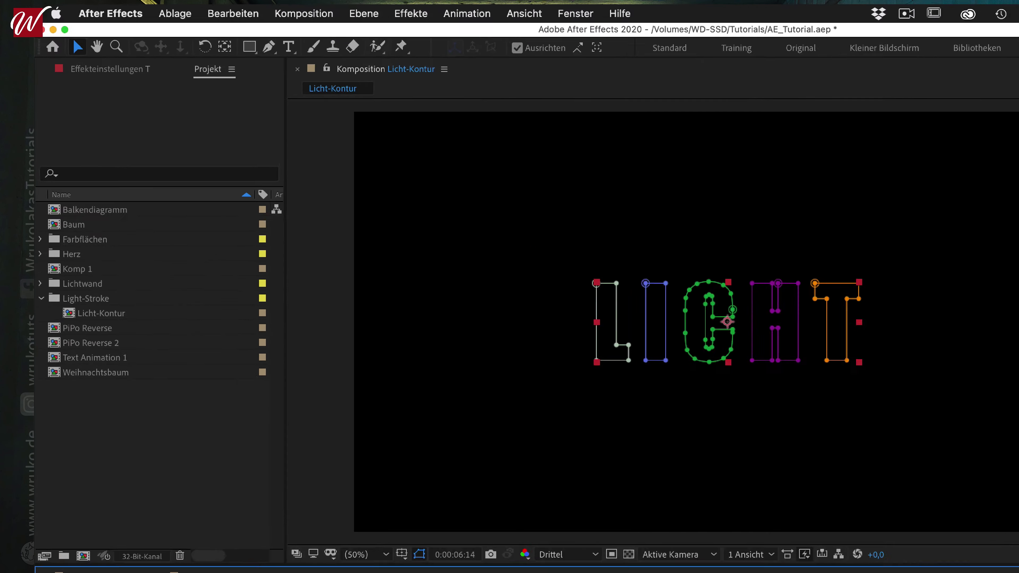
{"action": "left_click", "coordinate": [452, 20]}
{"action": "mouse_move", "coordinate": [467, 43]}
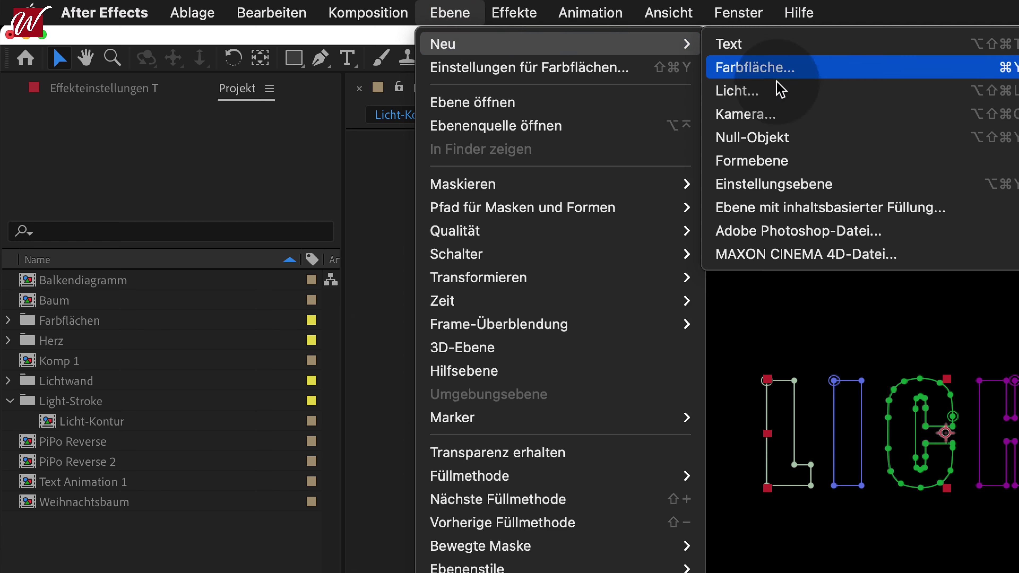
{"action": "left_click", "coordinate": [765, 185]}
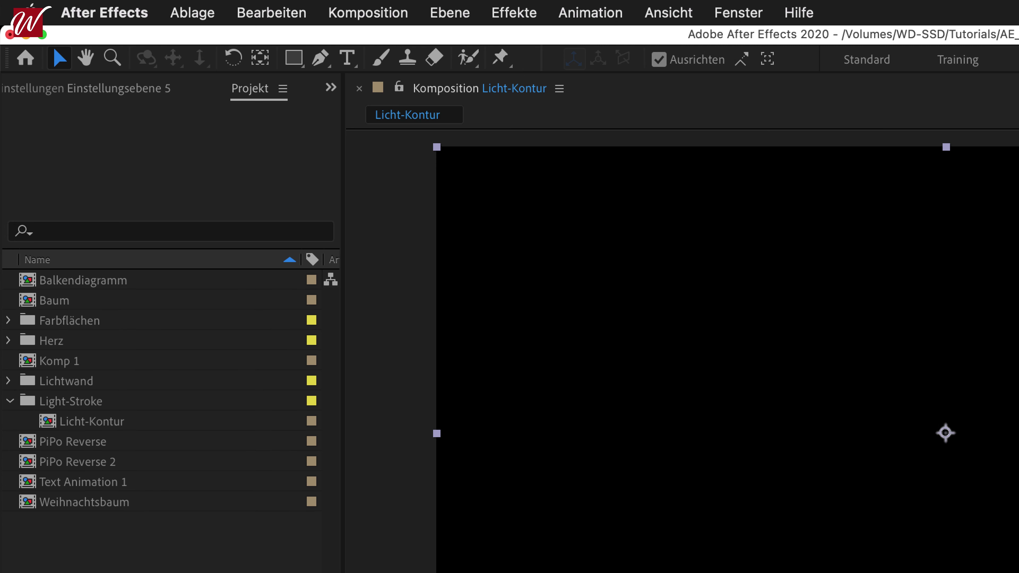
- Apply the Perspektive > Schlagschatten drop shadow effect to the adjustment layer
{"action": "left_click", "coordinate": [517, 15]}
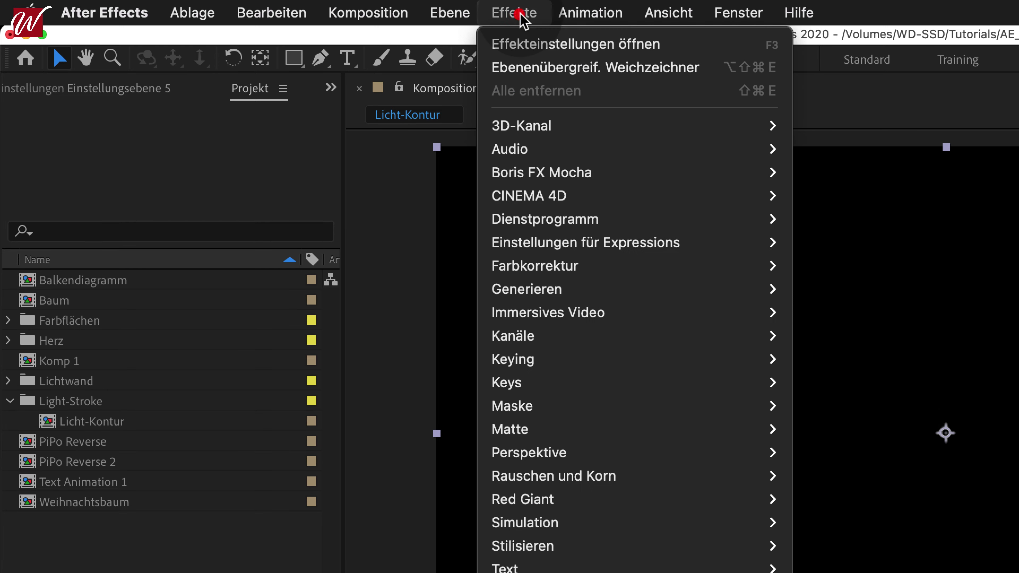
{"action": "mouse_move", "coordinate": [557, 452]}
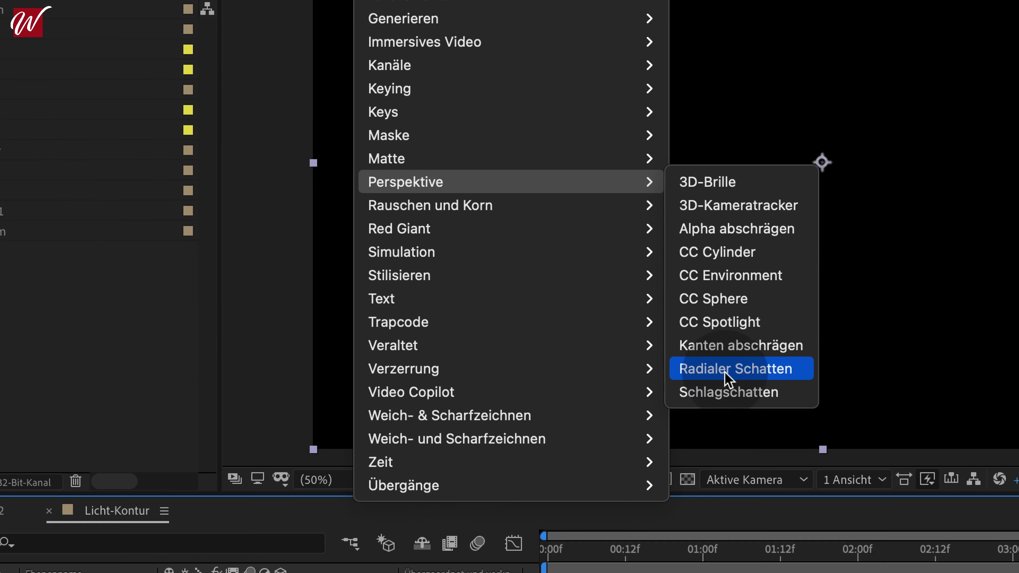
{"action": "left_click", "coordinate": [729, 393]}
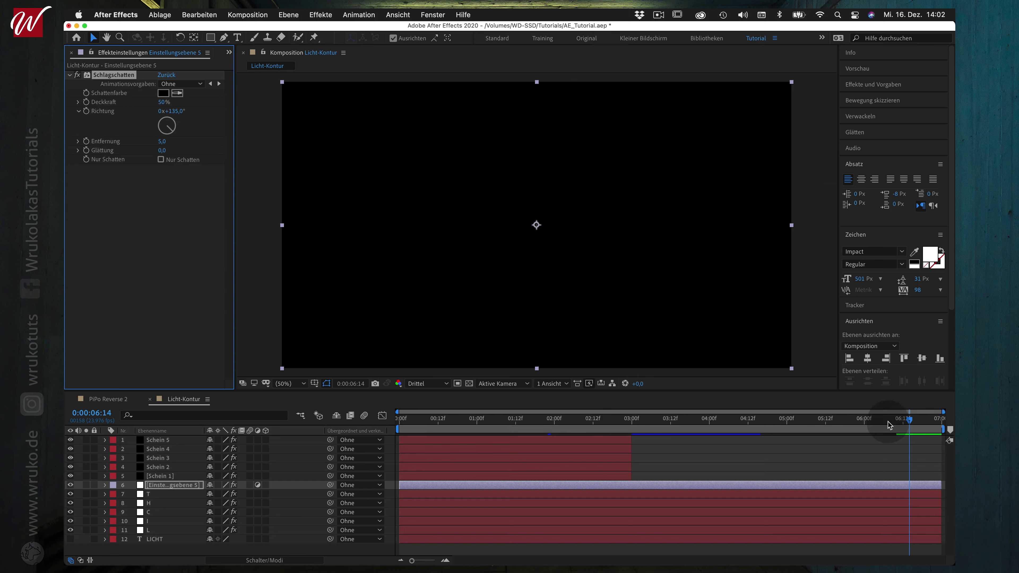
{"action": "left_click_drag", "start_coordinate": [911, 426], "coordinate": [508, 447]}
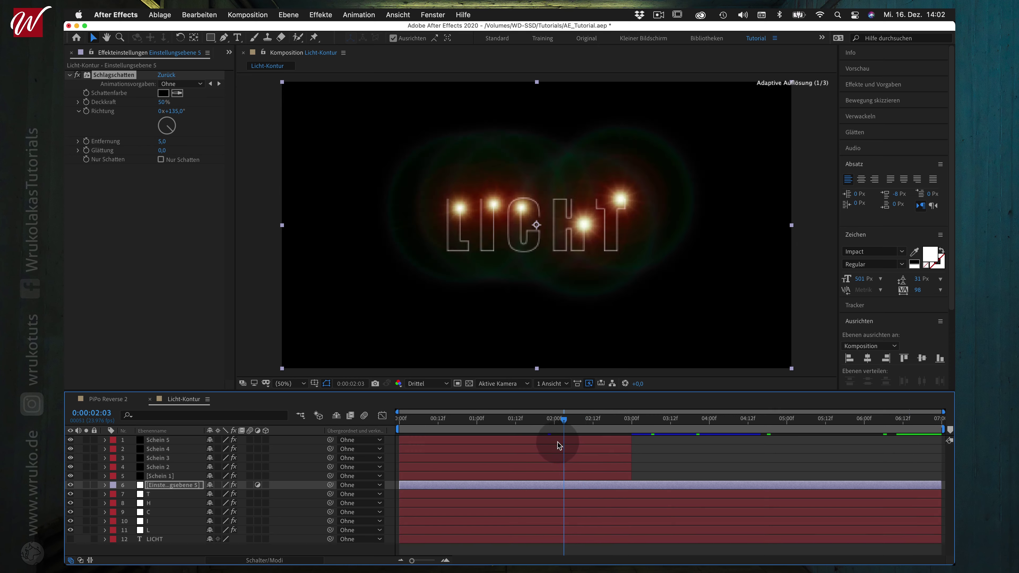
- At 0:00:01:05, sample a light tip's glow and set Schattenfarbe to AE582F
{"action": "left_click_drag", "start_coordinate": [507, 447], "coordinate": [493, 447]}
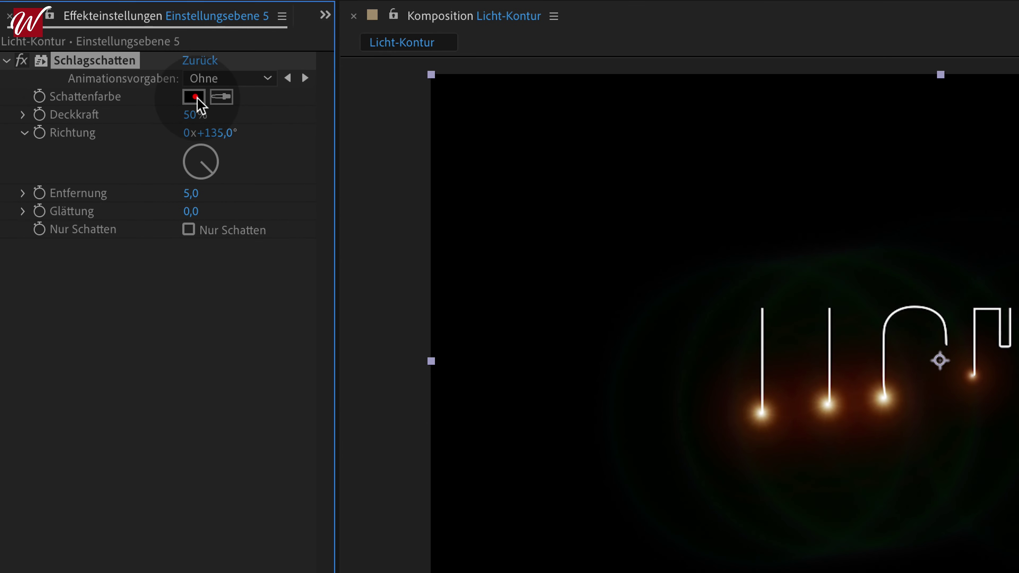
{"action": "left_click", "coordinate": [196, 97]}
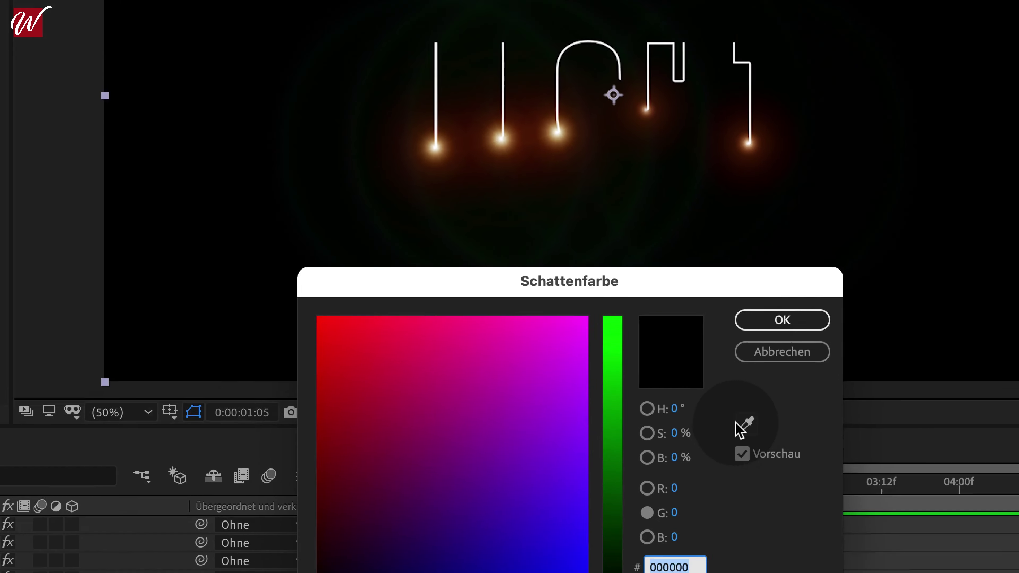
{"action": "left_click", "coordinate": [747, 424]}
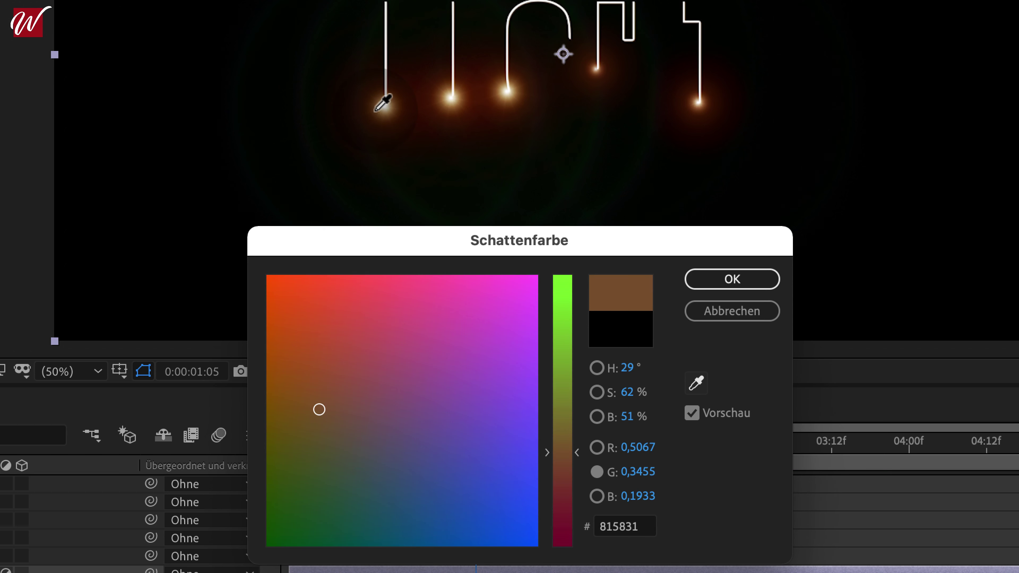
{"action": "left_click", "coordinate": [376, 110]}
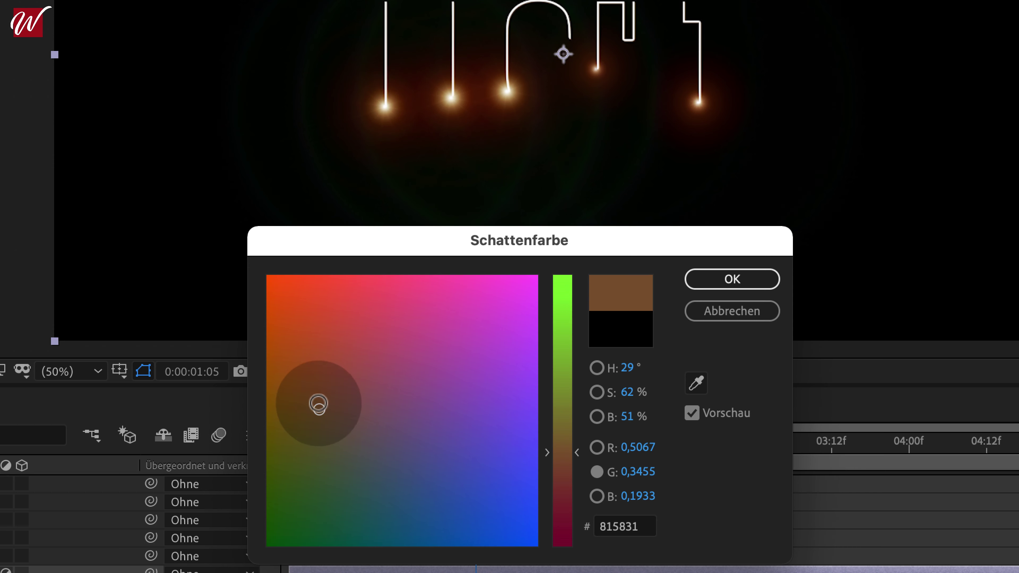
{"action": "left_click_drag", "start_coordinate": [316, 391], "coordinate": [316, 361]}
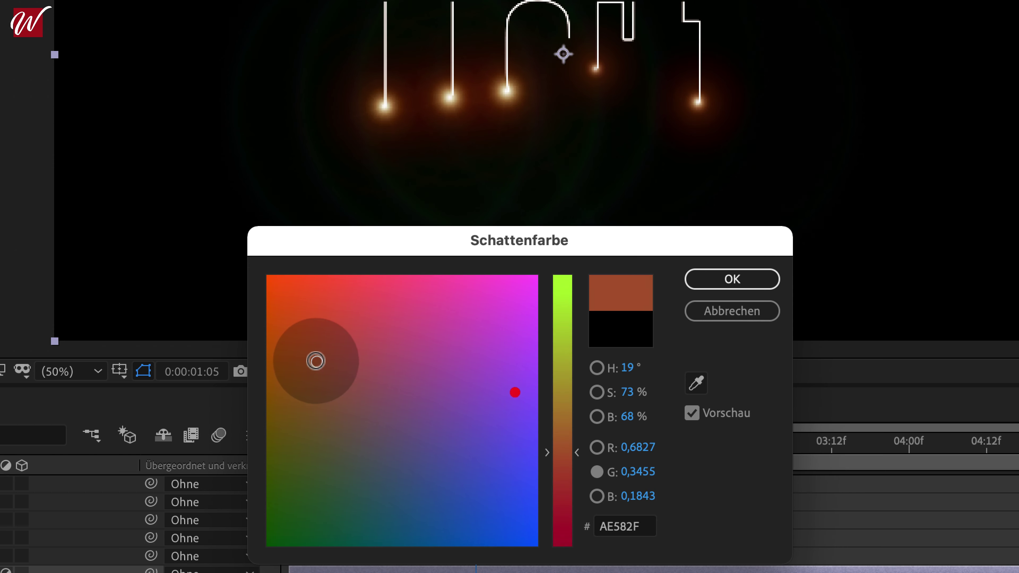
{"action": "left_click_drag", "start_coordinate": [316, 361], "coordinate": [317, 362]}
{"action": "left_click", "coordinate": [710, 313]}
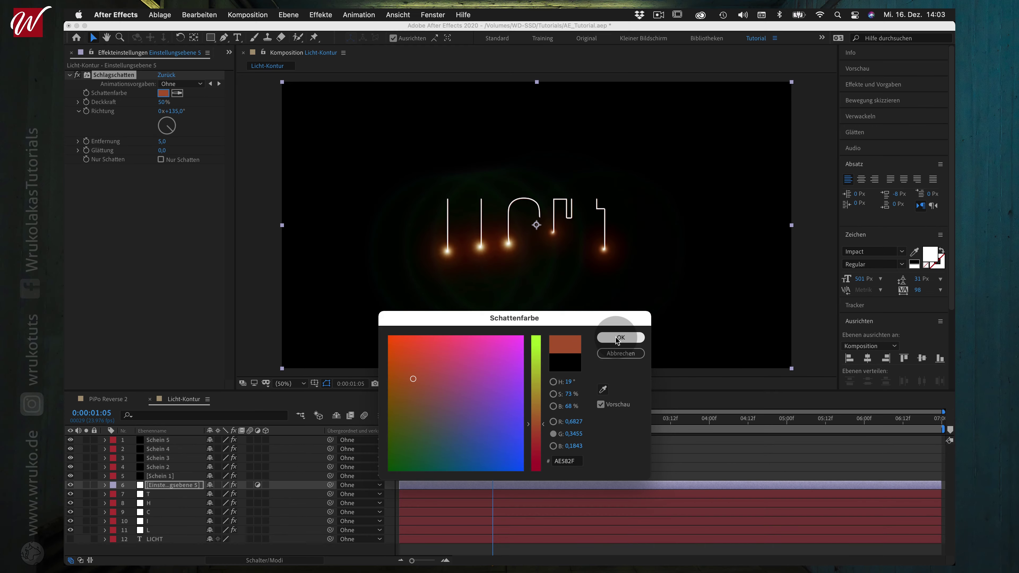
{"action": "left_click", "coordinate": [732, 279]}
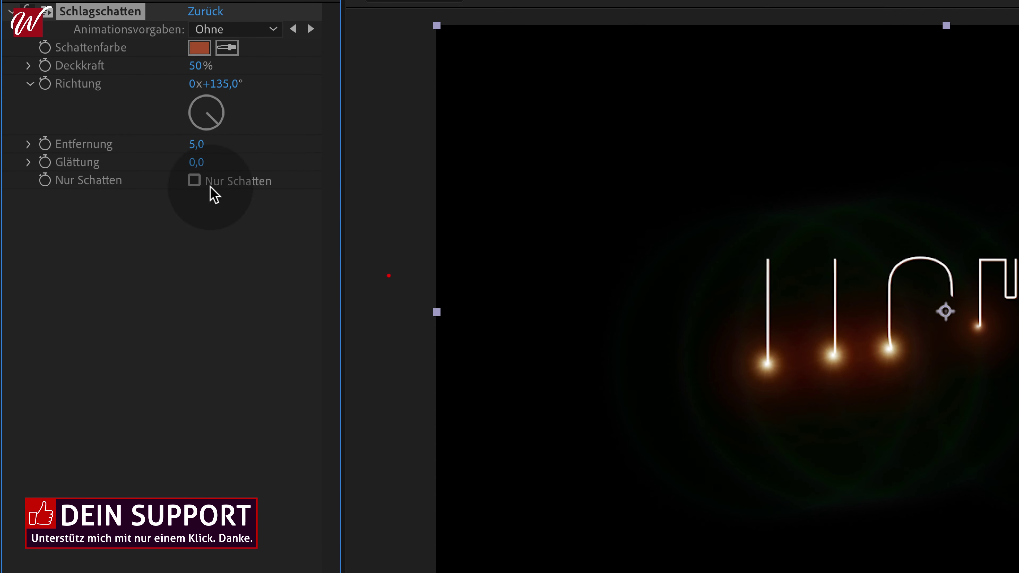
- Set the drop shadow's Glättung to 20 and Entfernung to 4
{"action": "left_click", "coordinate": [200, 162]}
{"action": "type", "text": "2"}
{"action": "key", "text": "Return"}
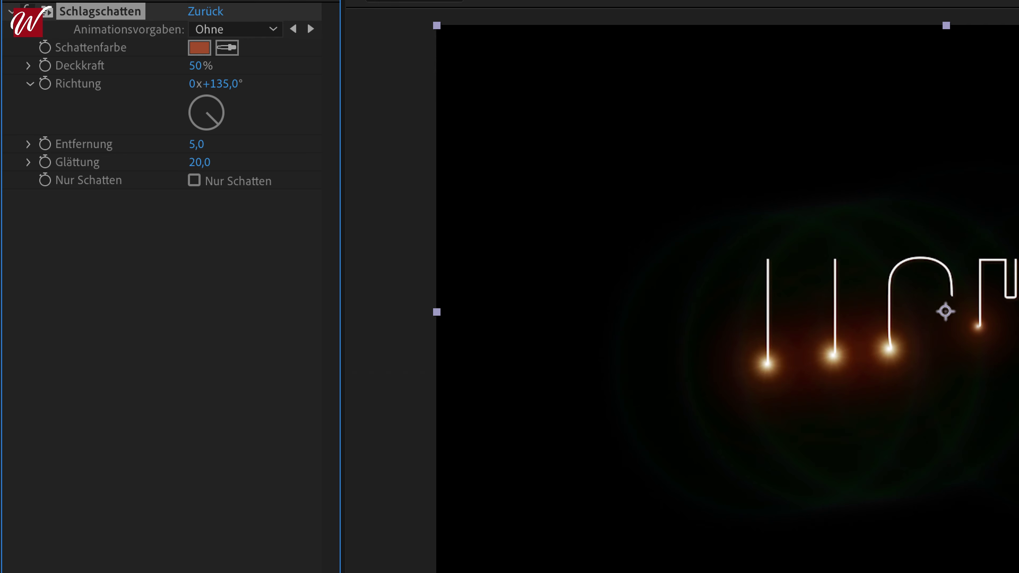
{"action": "left_click", "coordinate": [197, 144]}
{"action": "type", "text": "4"}
{"action": "key", "text": "Return"}
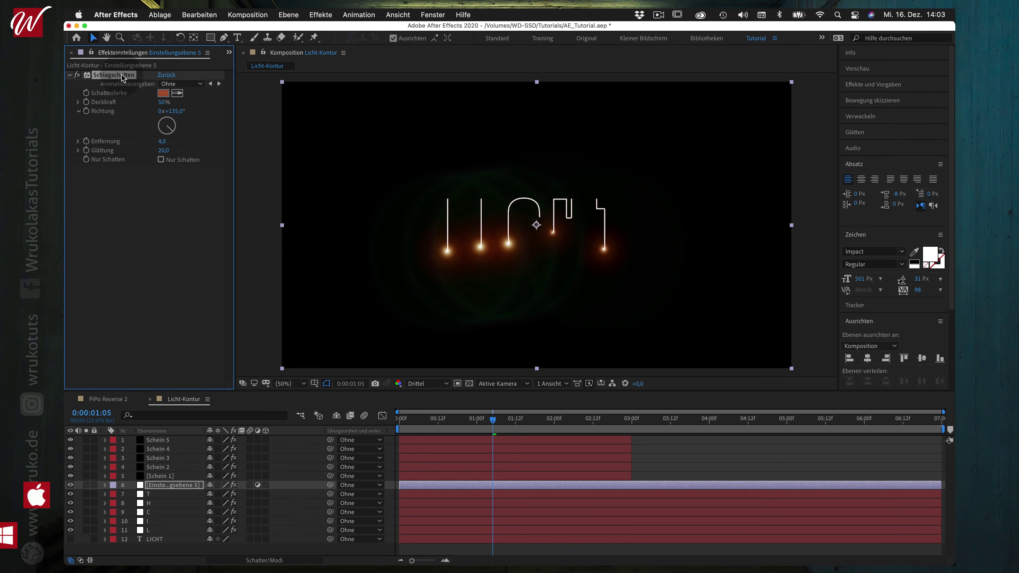
- Duplicate the shadow as Schlagschatten 2 with Glättung 90 and preview the animation
{"action": "left_click", "coordinate": [120, 75]}
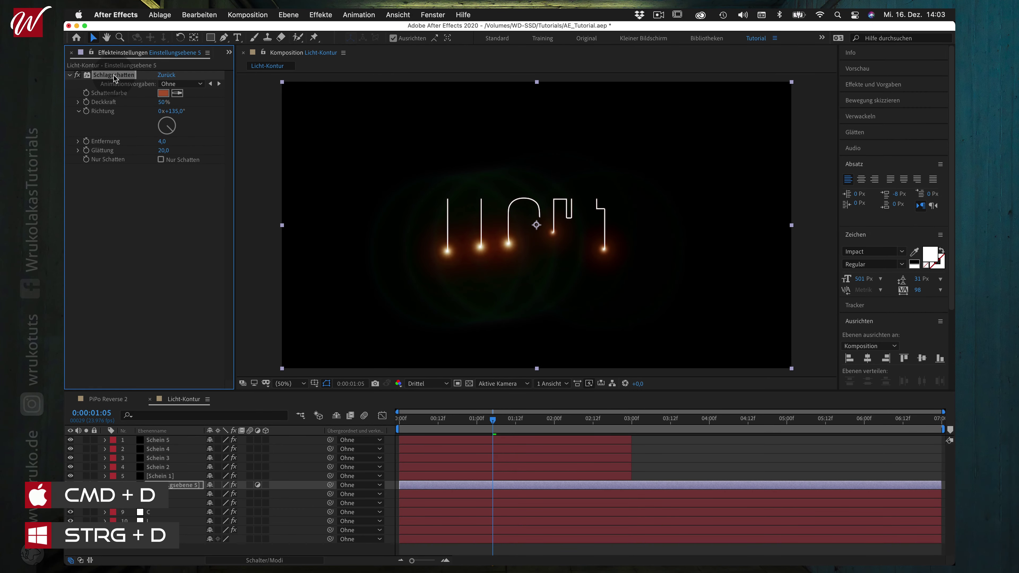
{"action": "key", "text": "super+d"}
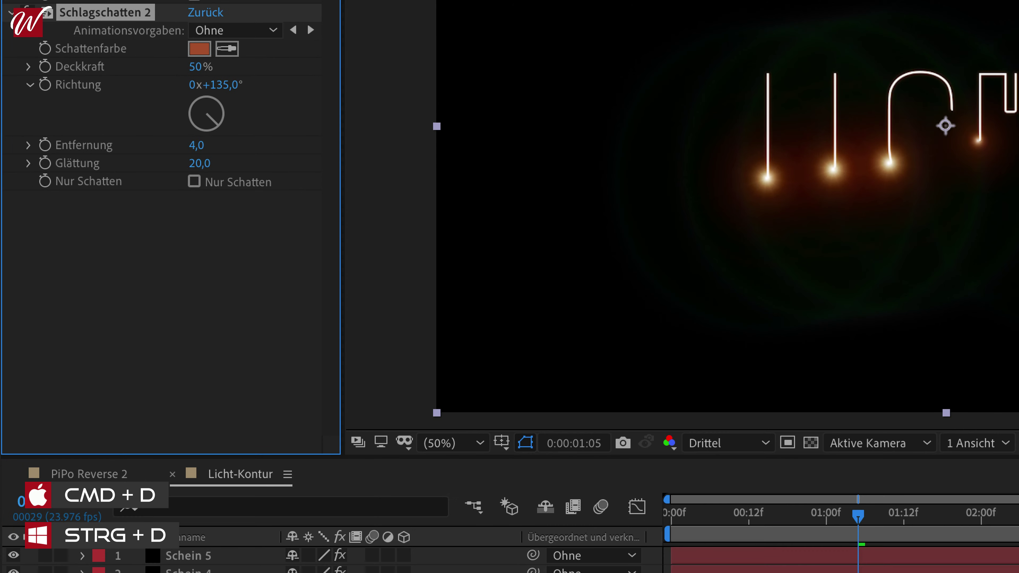
{"action": "left_click", "coordinate": [139, 22]}
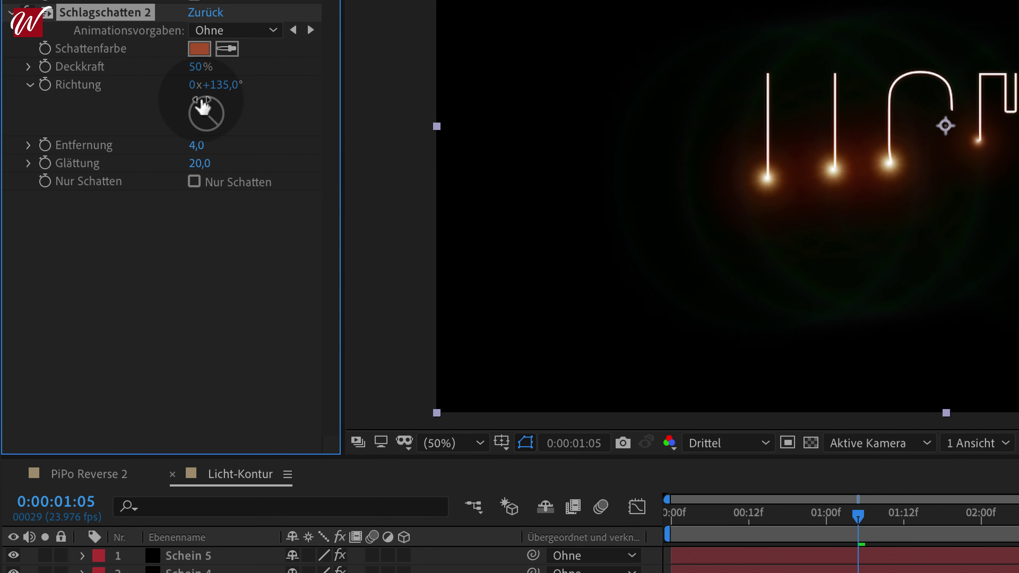
{"action": "left_click", "coordinate": [195, 164]}
{"action": "type", "text": "90"}
{"action": "left_click", "coordinate": [215, 230]}
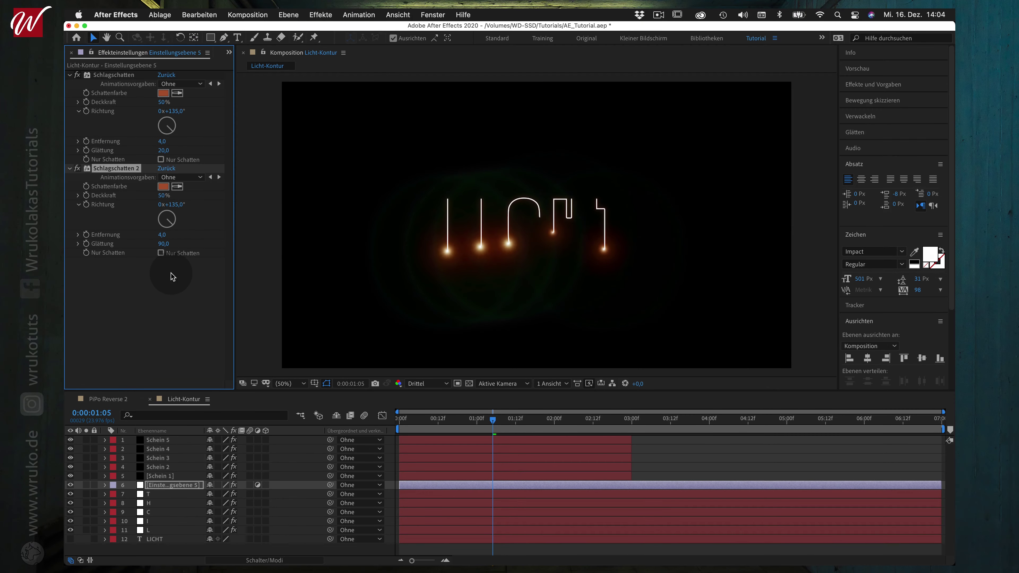
{"action": "key", "text": "space"}
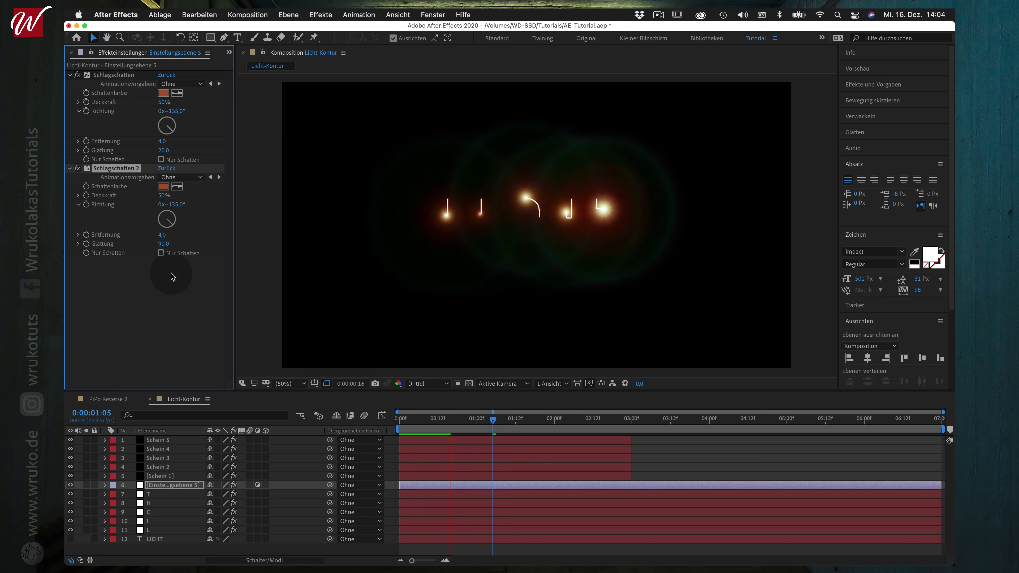
{"action": "key", "text": "space"}
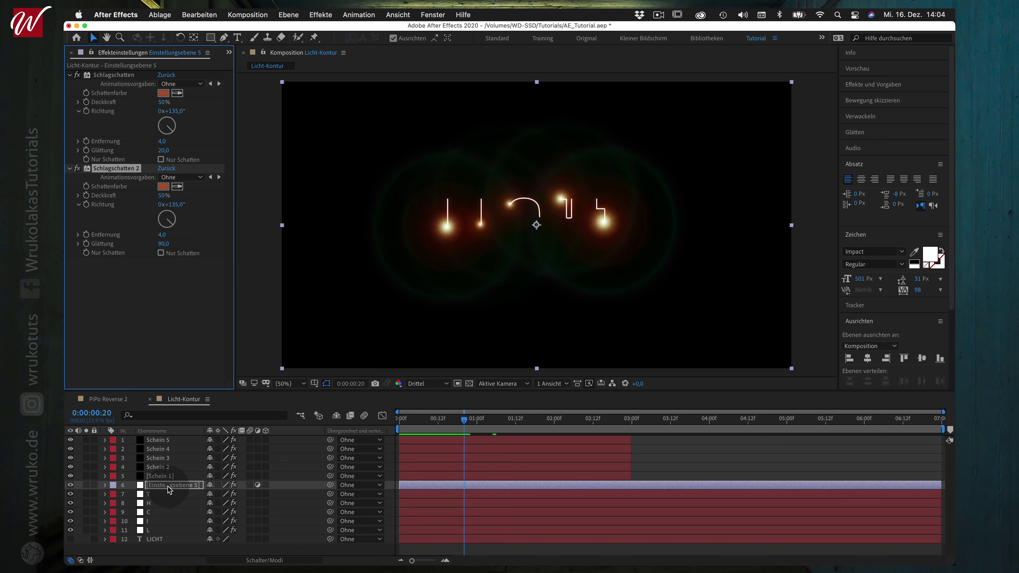
{"action": "left_click", "coordinate": [318, 17]}
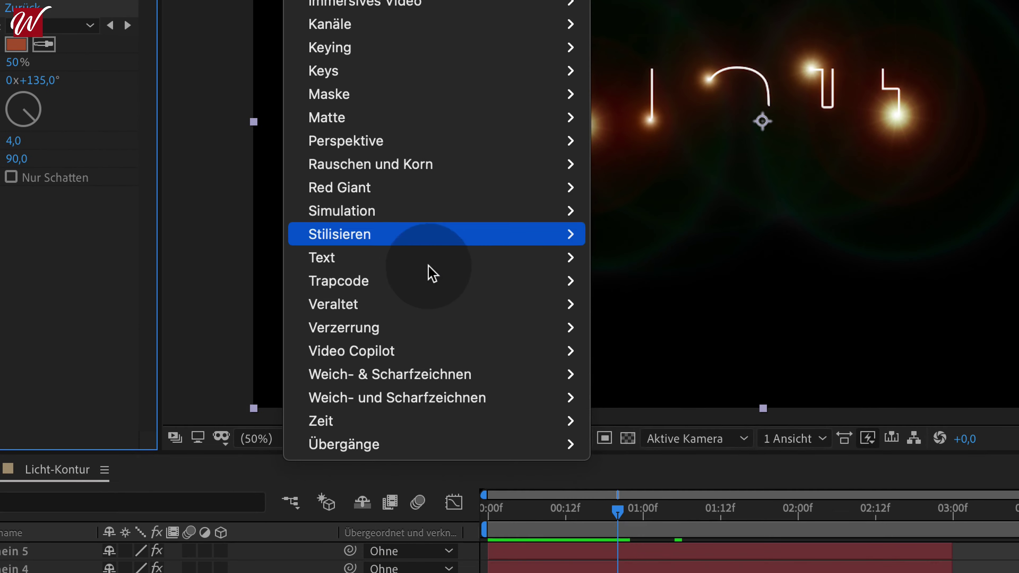
- Add the Leuchten glow and set colour A to the shadow's orange-brown
{"action": "mouse_move", "coordinate": [421, 509]}
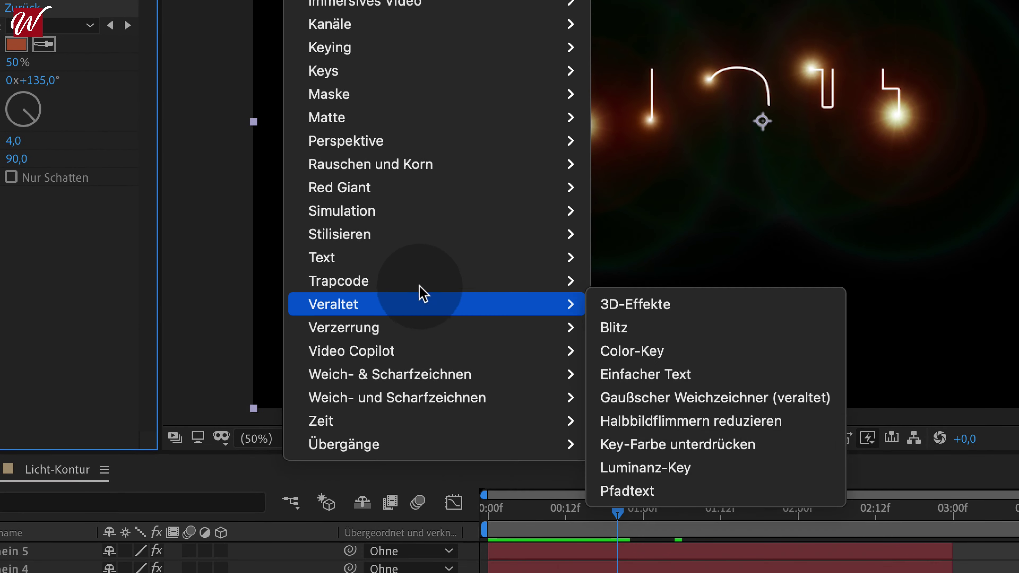
{"action": "mouse_move", "coordinate": [394, 235]}
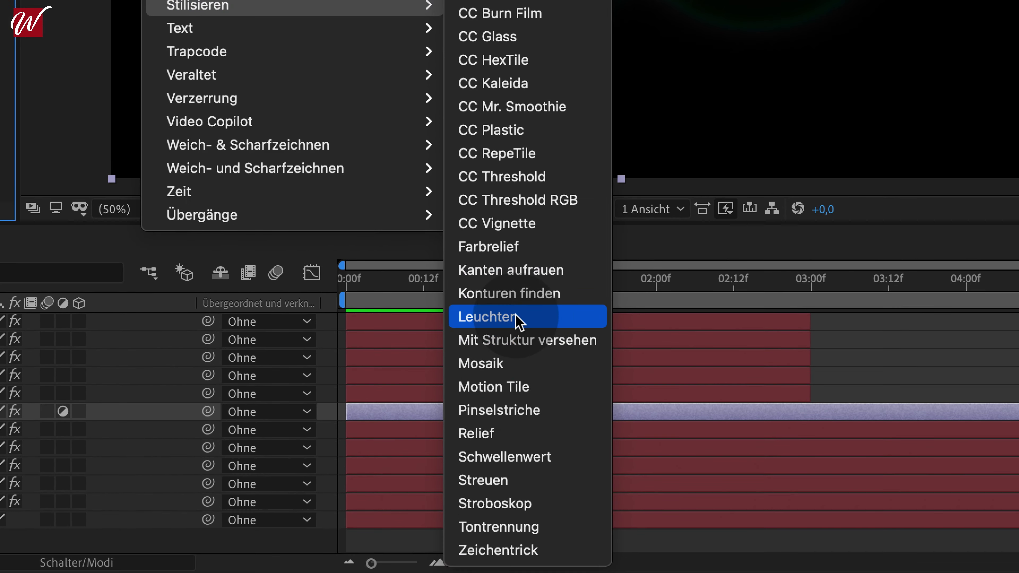
{"action": "left_click", "coordinate": [518, 317]}
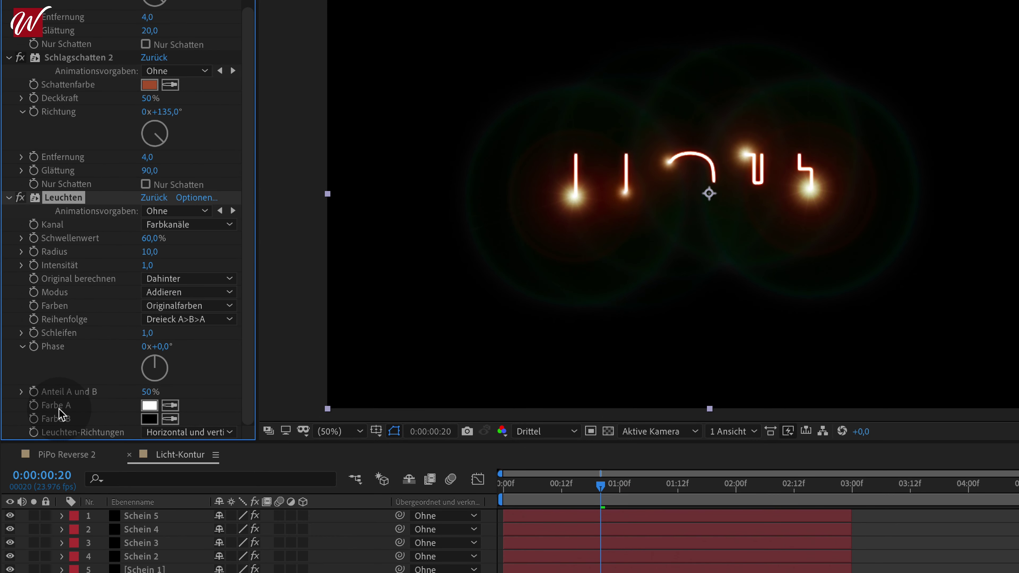
{"action": "left_click", "coordinate": [171, 405]}
{"action": "left_click", "coordinate": [154, 83]}
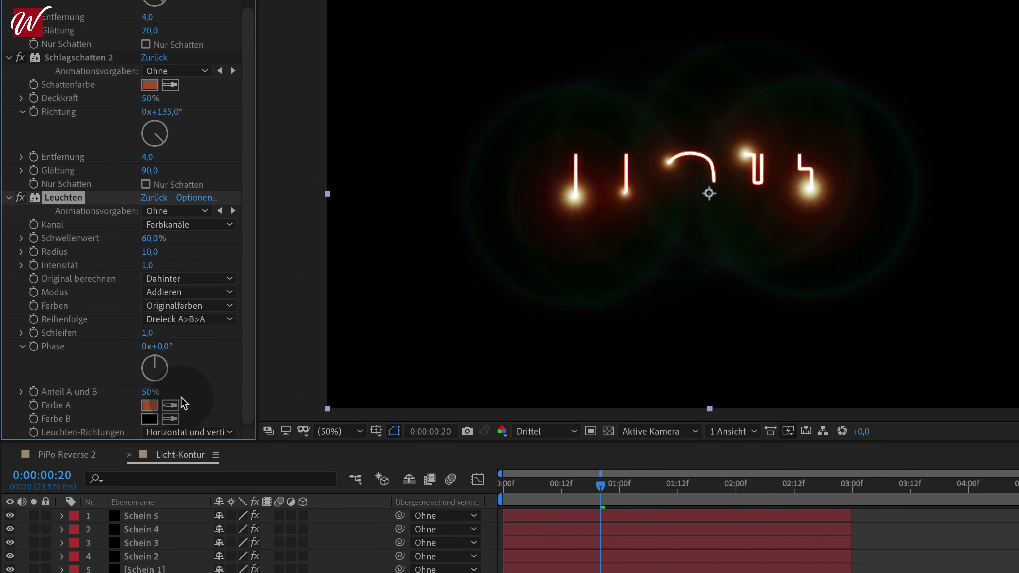
- Set Leuchten to Farbe A und B, Sägezahn B>A order, intensity 2,5, and preview
{"action": "left_click", "coordinate": [228, 307]}
{"action": "left_click", "coordinate": [200, 341]}
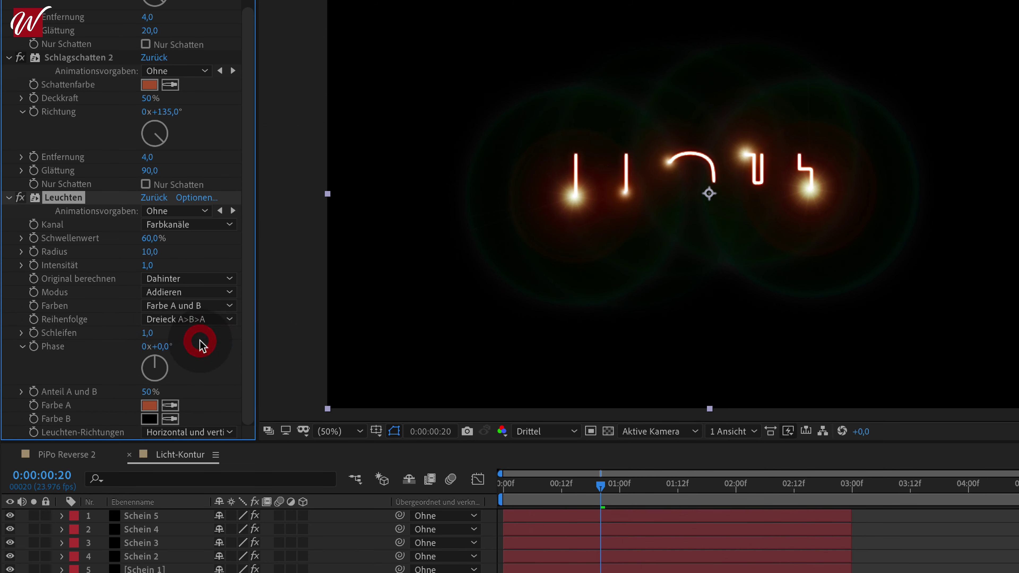
{"action": "left_click", "coordinate": [164, 321]}
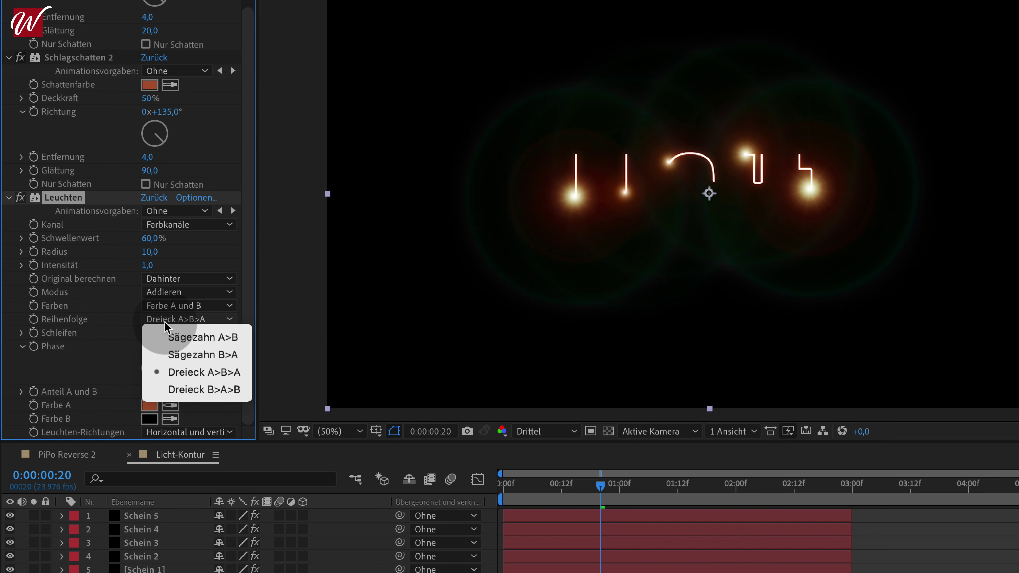
{"action": "left_click", "coordinate": [186, 357]}
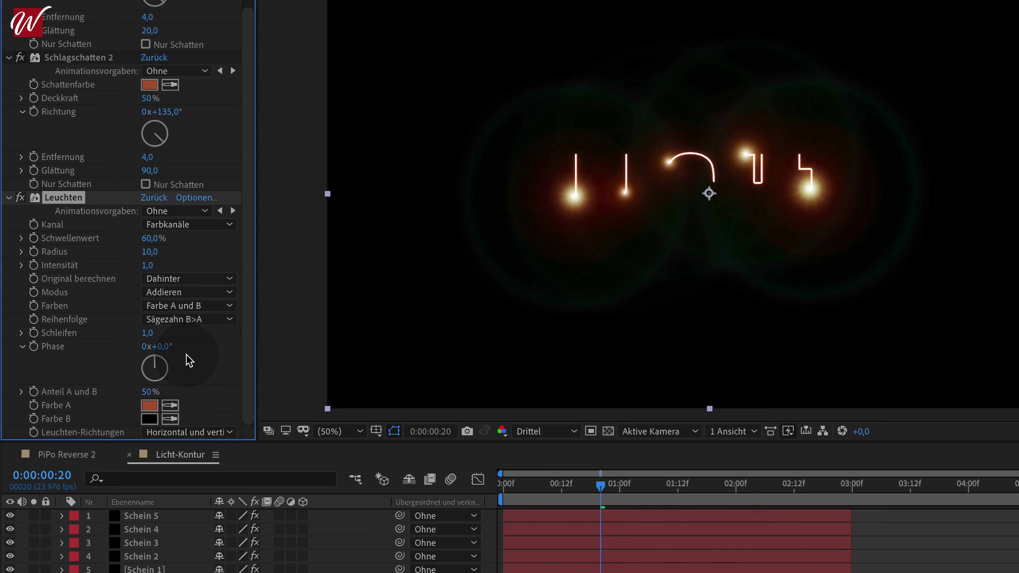
{"action": "left_click", "coordinate": [149, 266]}
{"action": "type", "text": "2,5"}
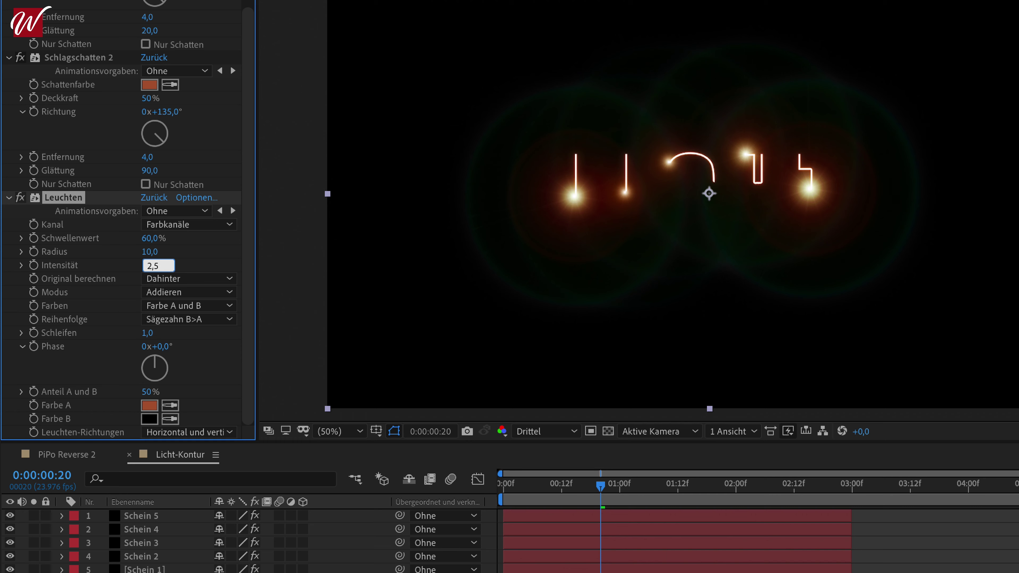
{"action": "key", "text": "Return"}
{"action": "key", "text": "space"}
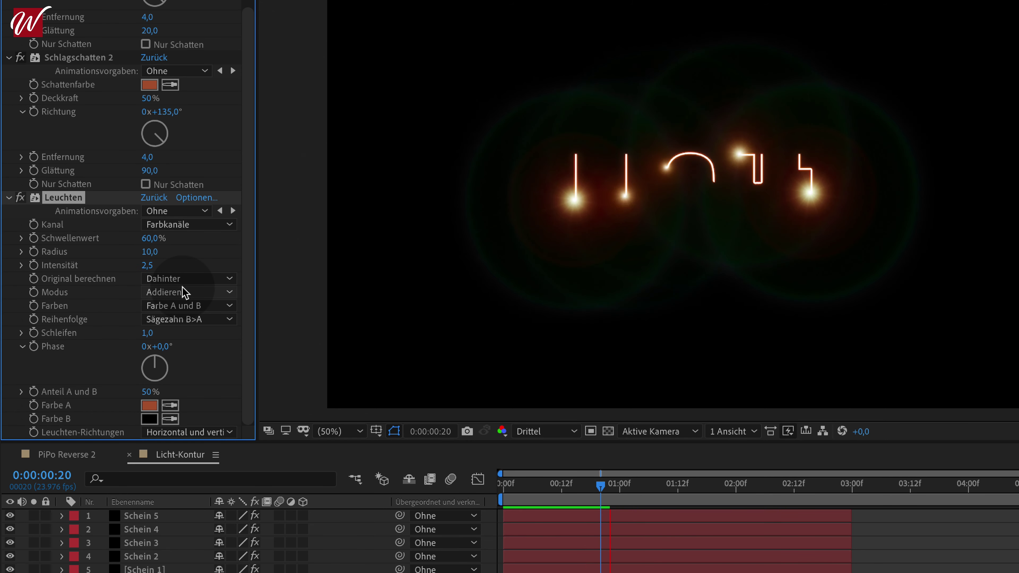
{"action": "key", "text": "space"}
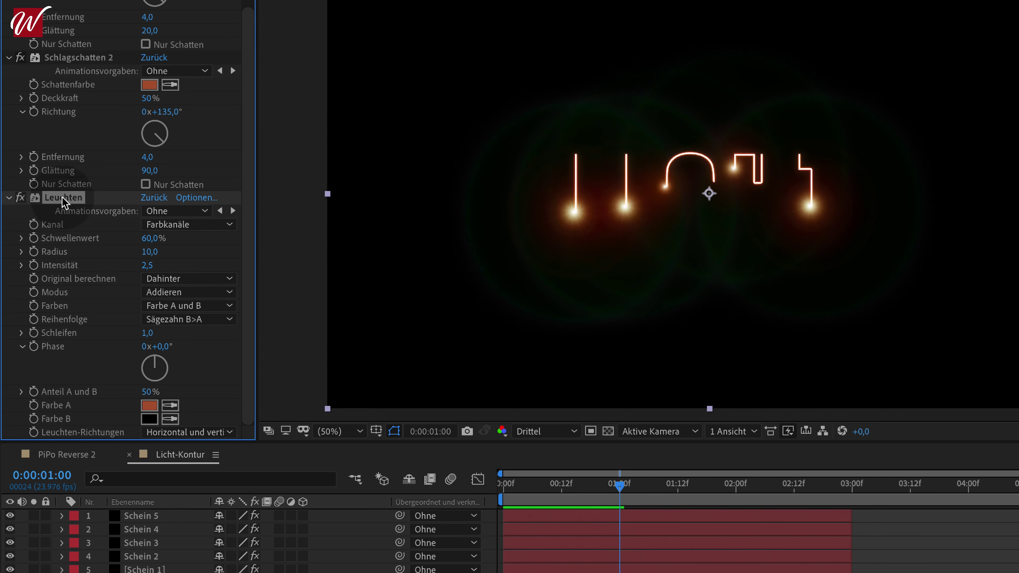
- Duplicate Leuchten into Leuchten 2 with radius 116 and intensity 2,0
{"action": "key", "text": "ctrl+d"}
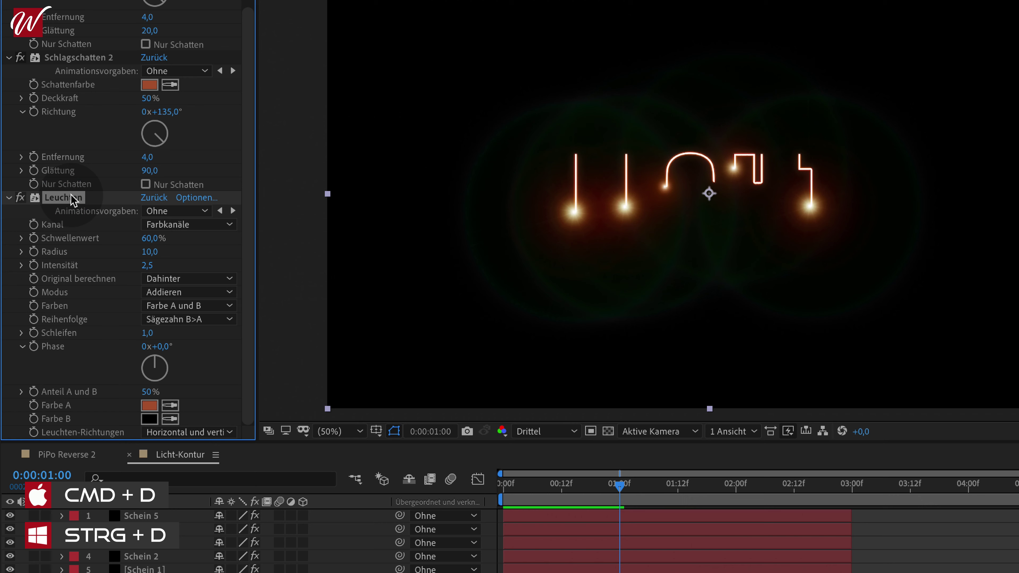
{"action": "key", "text": "ctrl+d"}
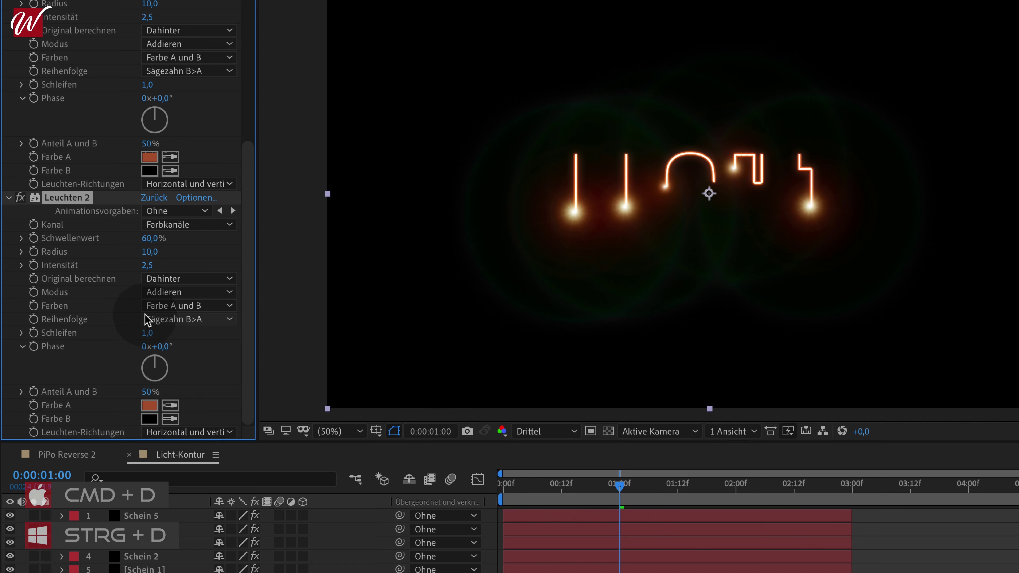
{"action": "mouse_move", "coordinate": [157, 253]}
{"action": "left_mouse_down"}
{"action": "mouse_move", "coordinate": [244, 253]}
{"action": "mouse_move", "coordinate": [215, 257]}
{"action": "mouse_move", "coordinate": [232, 257]}
{"action": "left_mouse_up"}
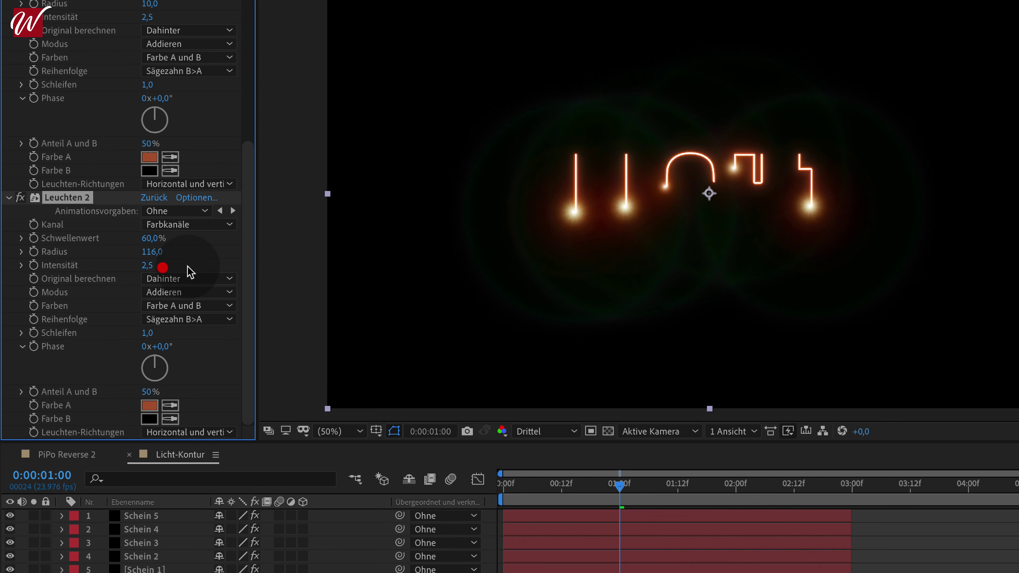
{"action": "left_click", "coordinate": [146, 266]}
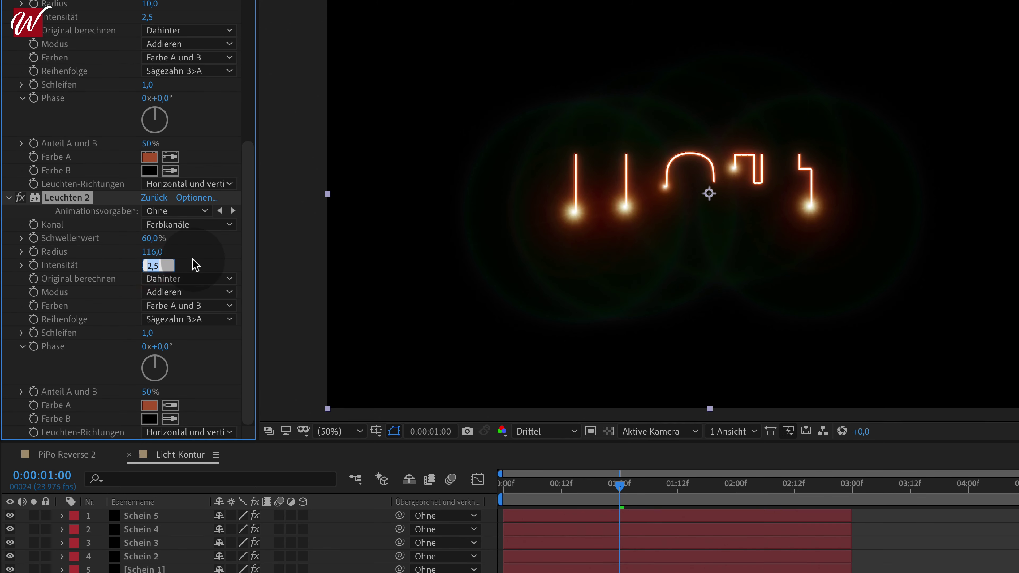
{"action": "type", "text": "2"}
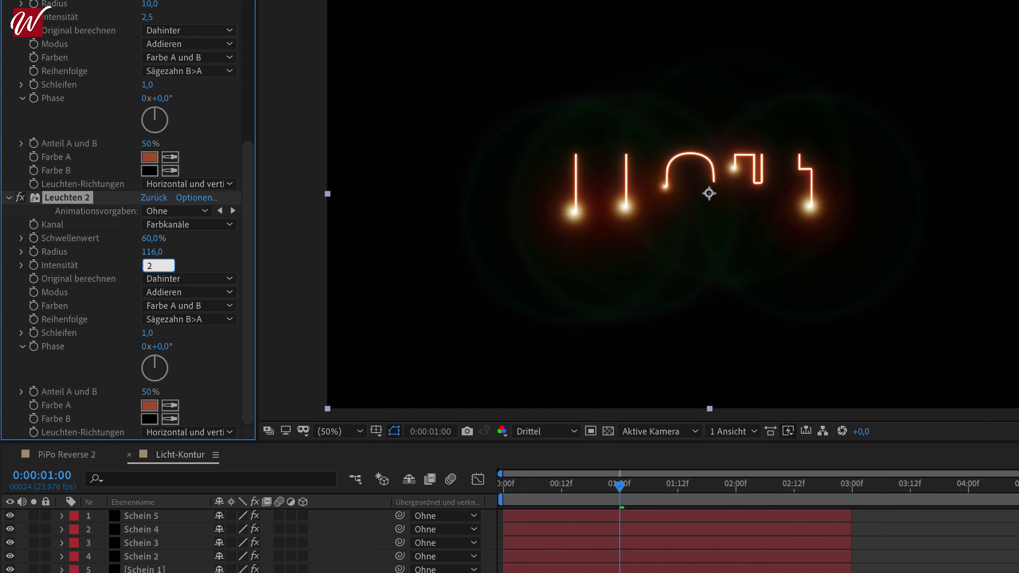
{"action": "key", "text": "Return"}
- Duplicate Leuchten 2 to create Leuchten 3
{"action": "left_click", "coordinate": [80, 203]}
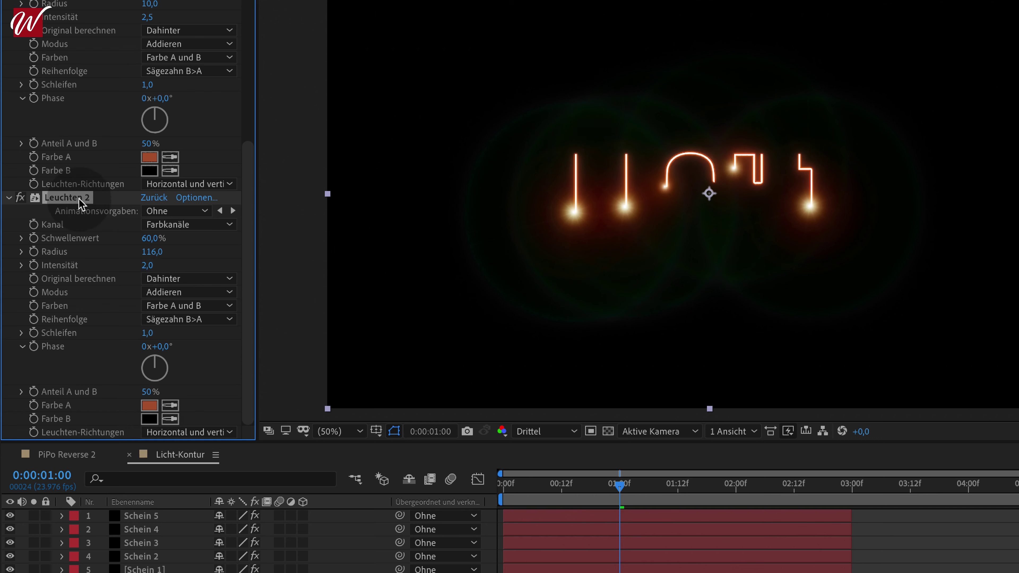
{"action": "left_click", "coordinate": [78, 198]}
{"action": "key", "text": "ctrl+d"}
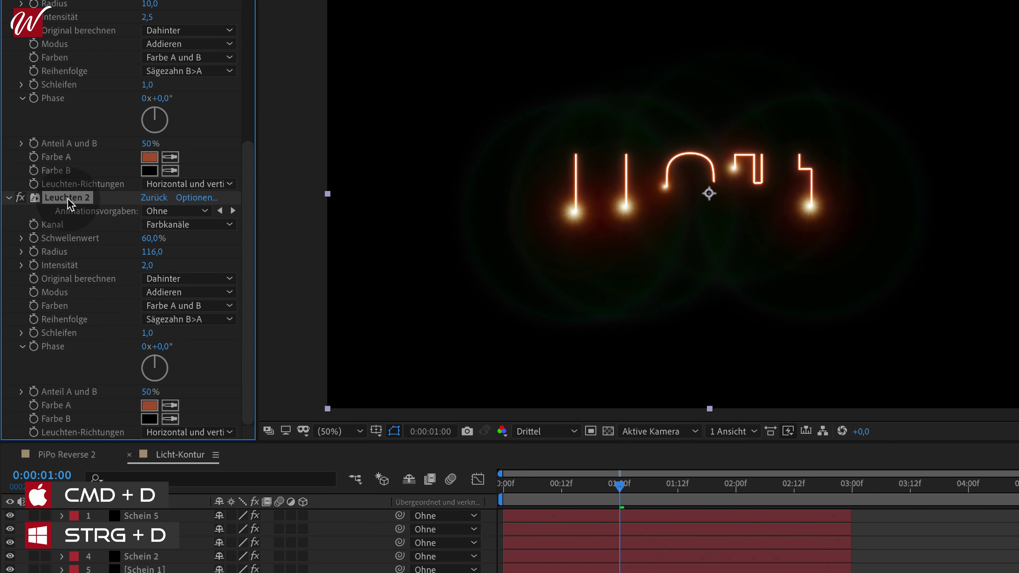
{"action": "key", "text": "ctrl+d"}
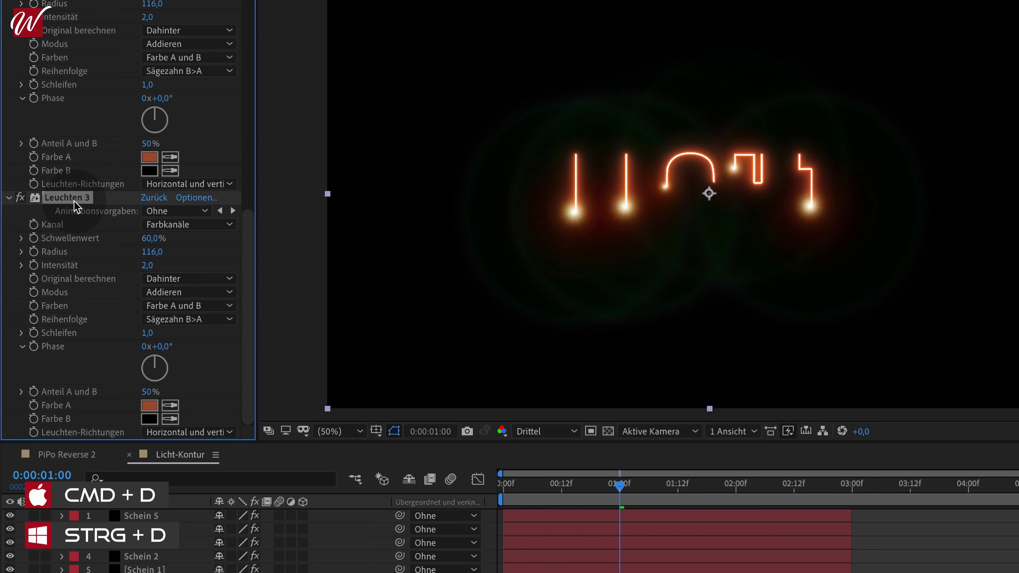
- Reset Leuchten 3 to defaults, preview the tighter red glow, then select Leuchten 2
{"action": "left_click", "coordinate": [154, 198]}
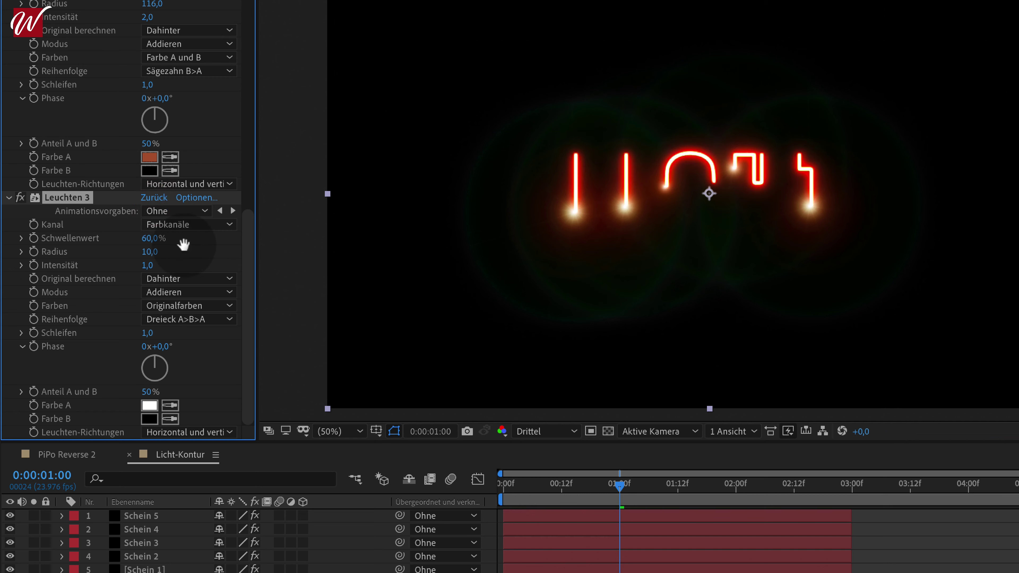
{"action": "key", "text": "space"}
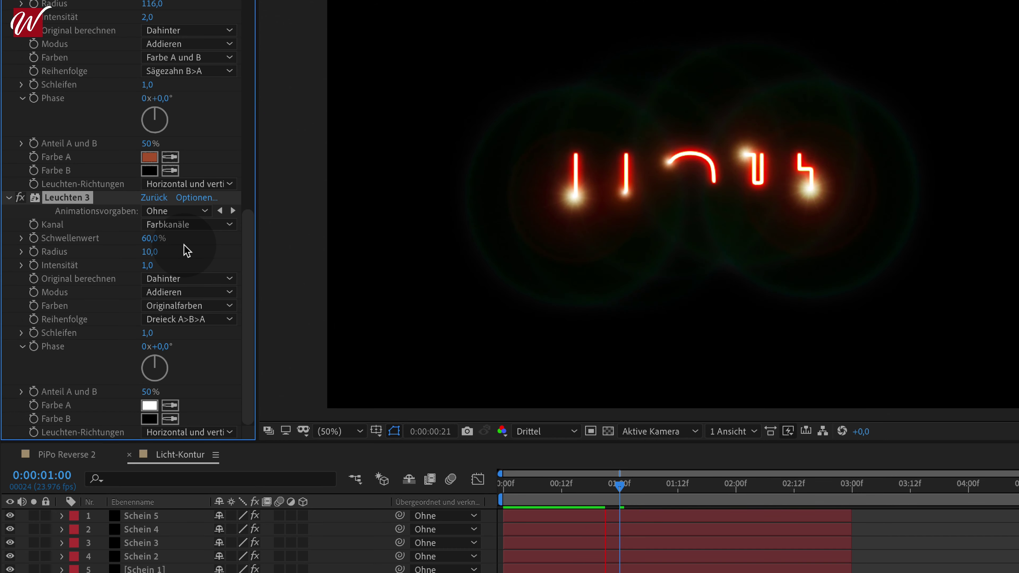
{"action": "key", "text": "space"}
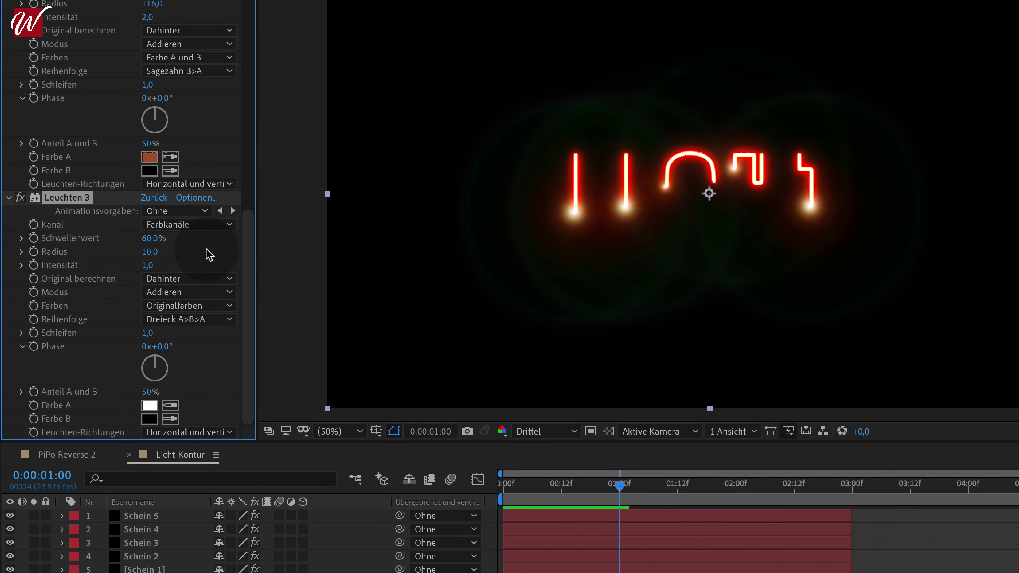
{"action": "scroll", "coordinate": [151, 251], "scroll_direction": "up", "scroll_amount": 5}
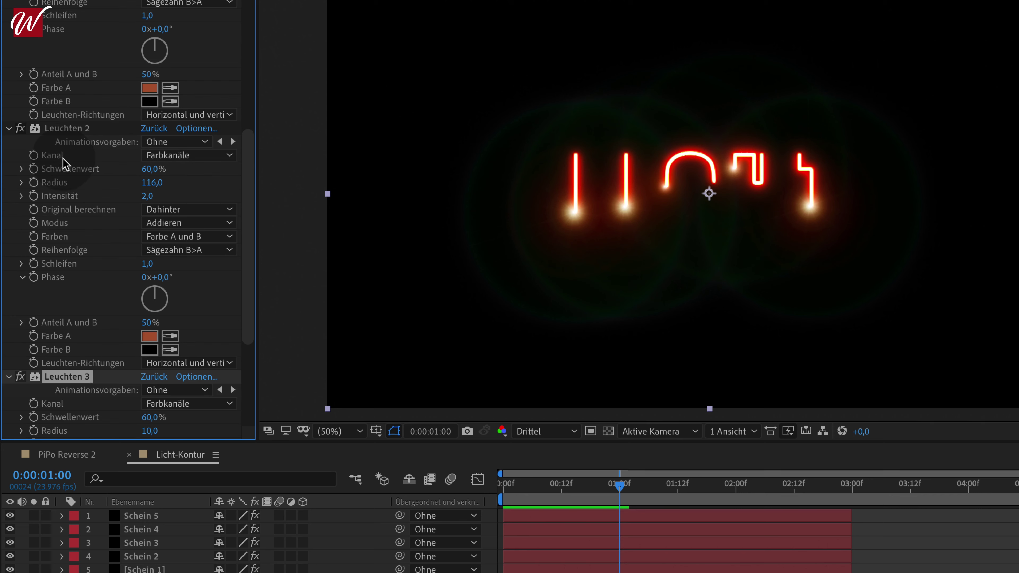
{"action": "left_click", "coordinate": [67, 128]}
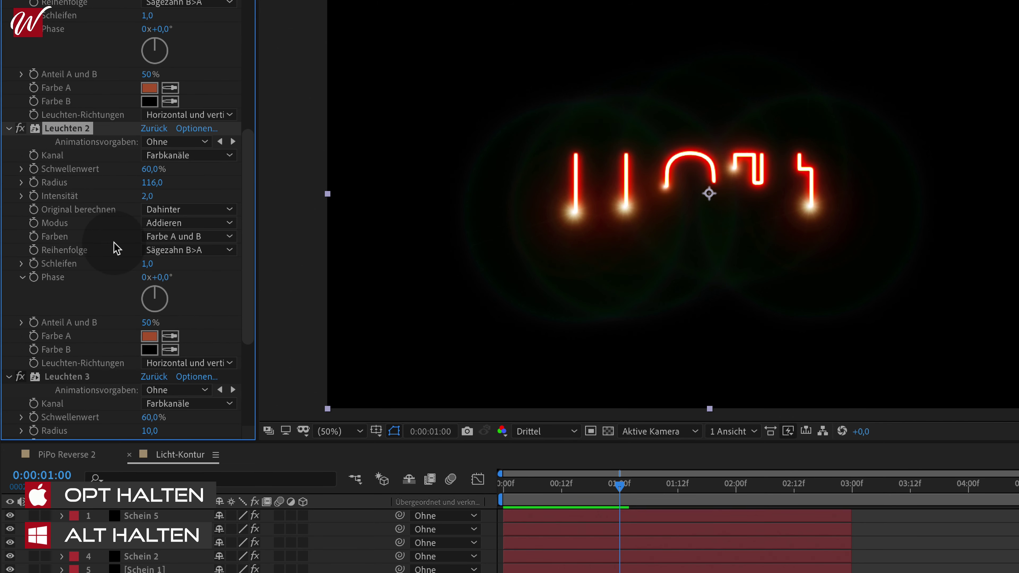
- Add a wiggle expression to Leuchten 2's Intensität and preview the flicker
{"action": "left_click", "coordinate": [35, 196], "text": "alt"}
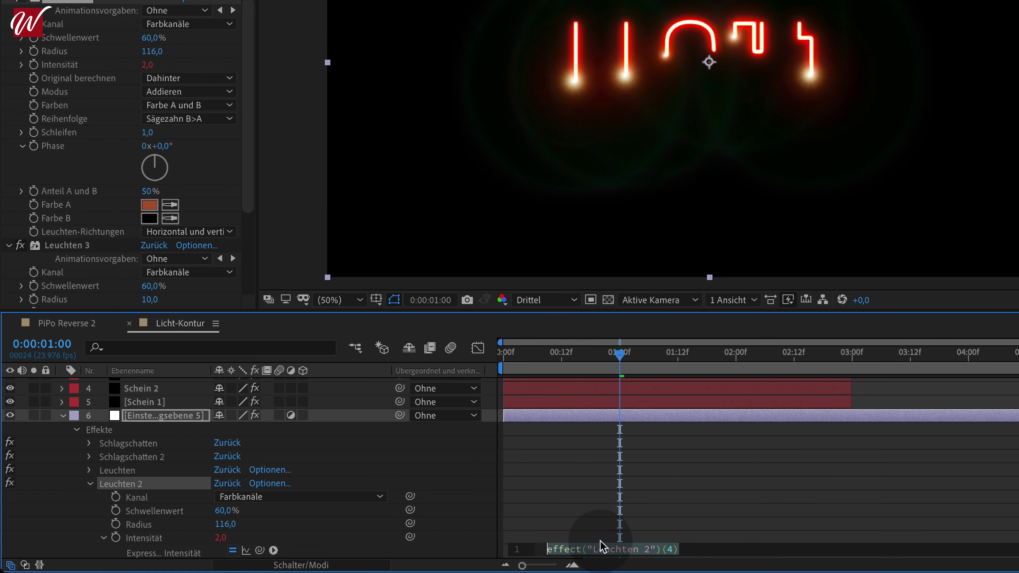
{"action": "type", "text": "wiggle"}
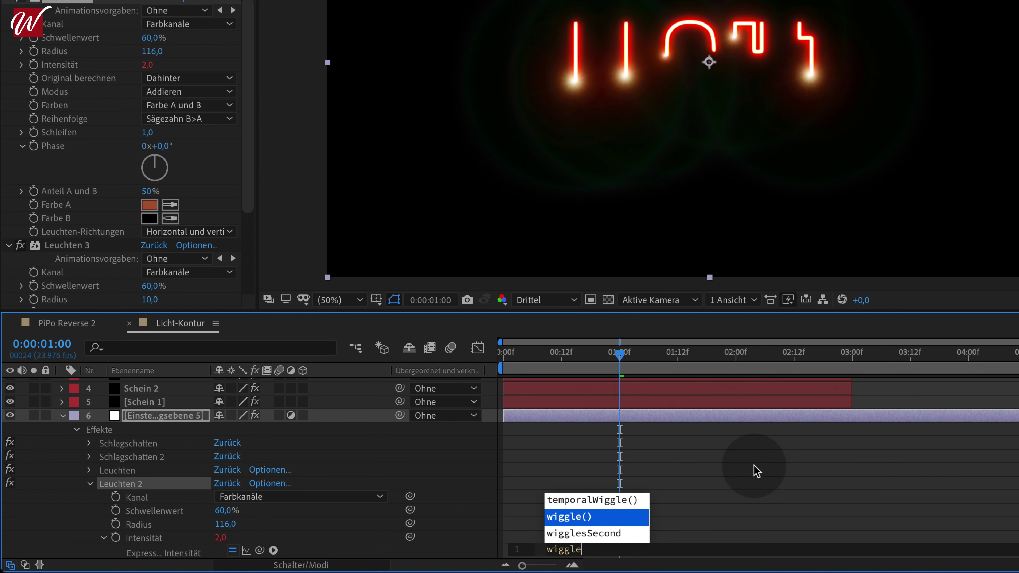
{"action": "key", "text": "Return"}
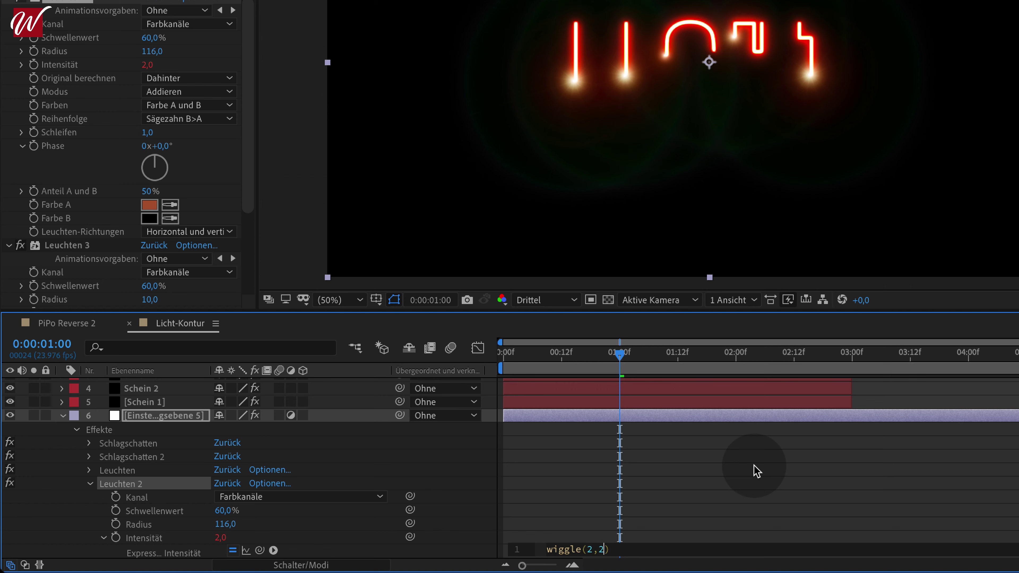
{"action": "left_click", "coordinate": [757, 471]}
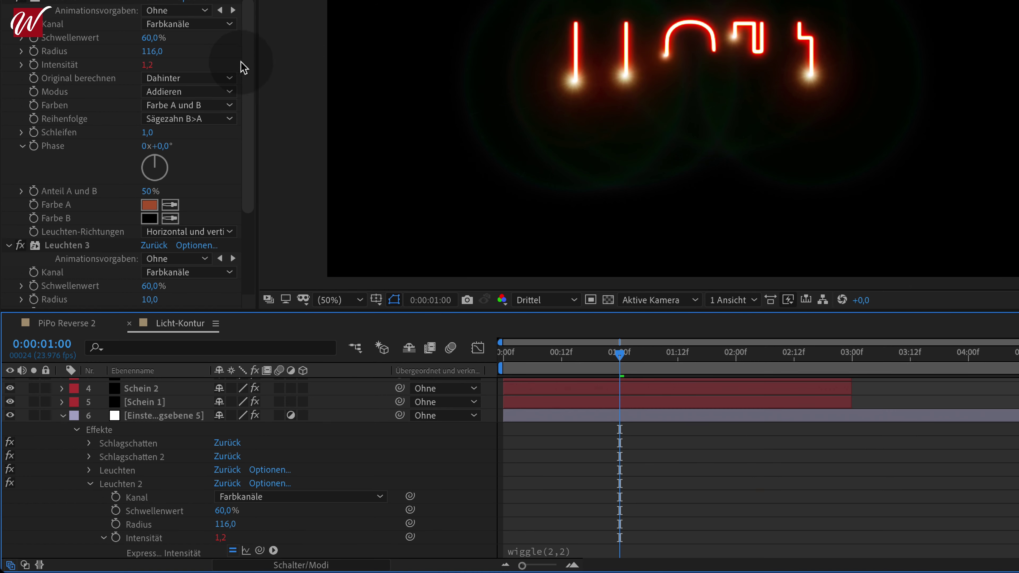
{"action": "key", "text": "space"}
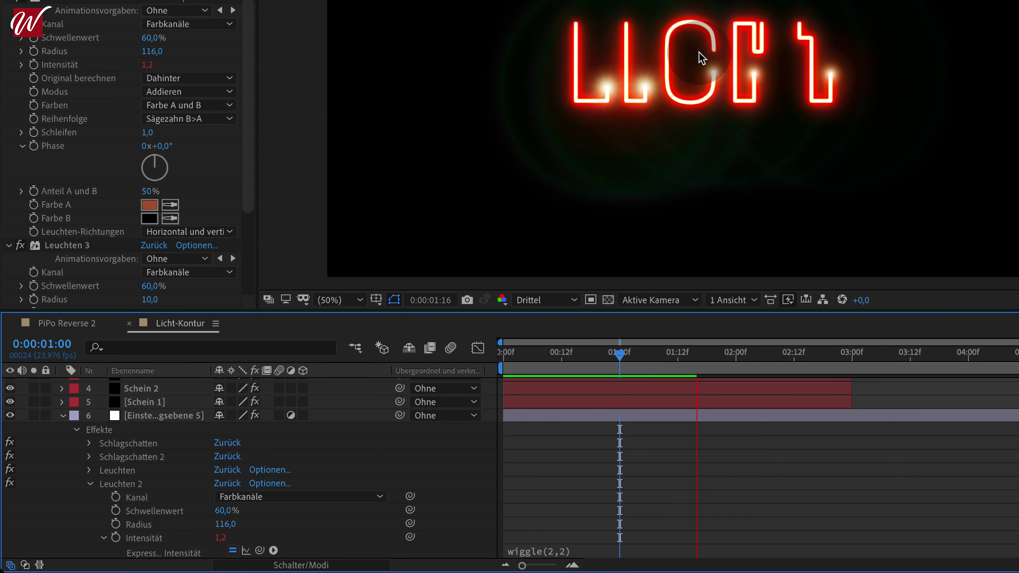
{"action": "key", "text": "space"}
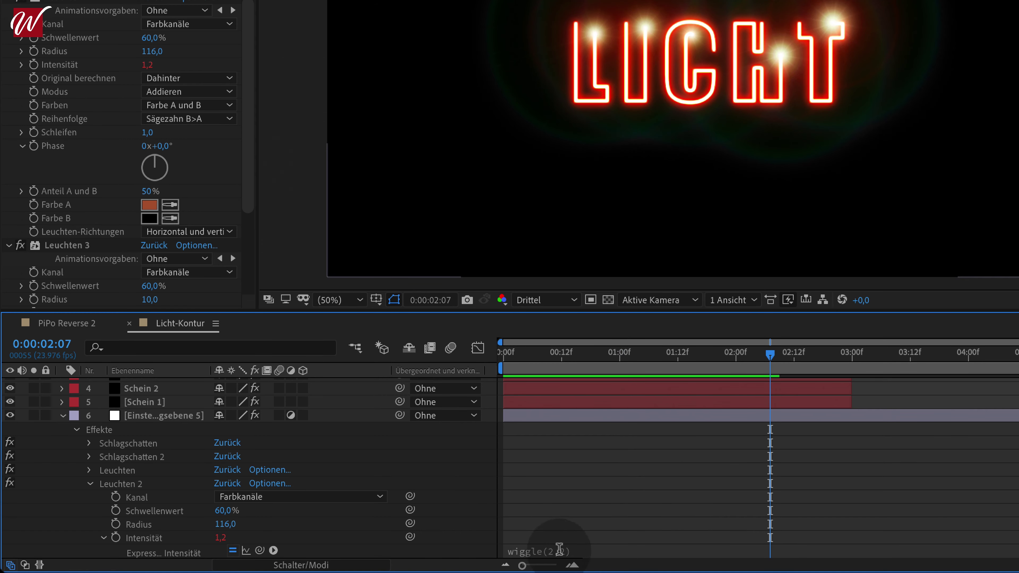
- Change the expression to wiggle(2,5) and collapse the adjustment layer's effects list
{"action": "left_click", "coordinate": [559, 550]}
{"action": "left_click", "coordinate": [629, 548]}
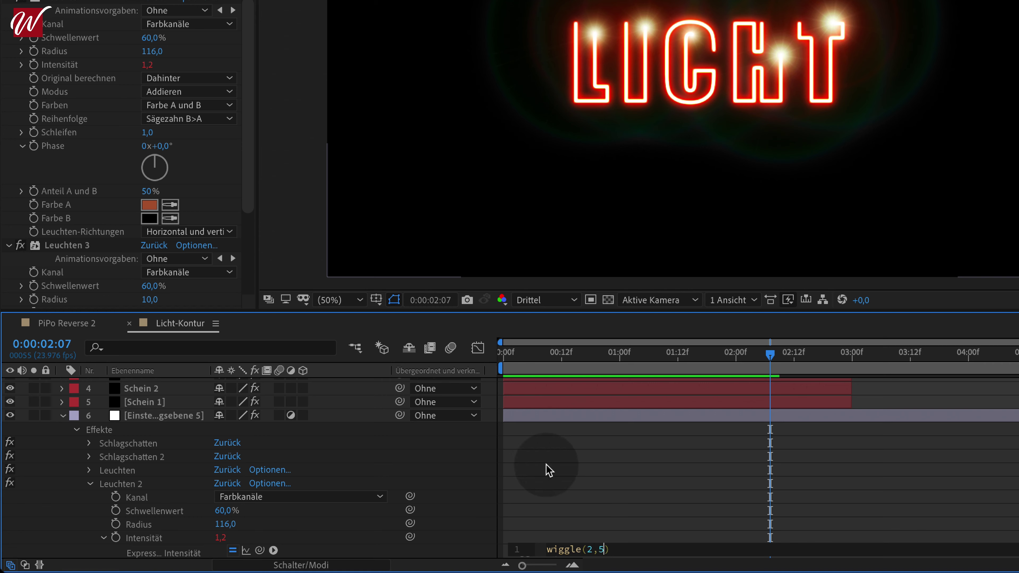
{"action": "left_click", "coordinate": [566, 457]}
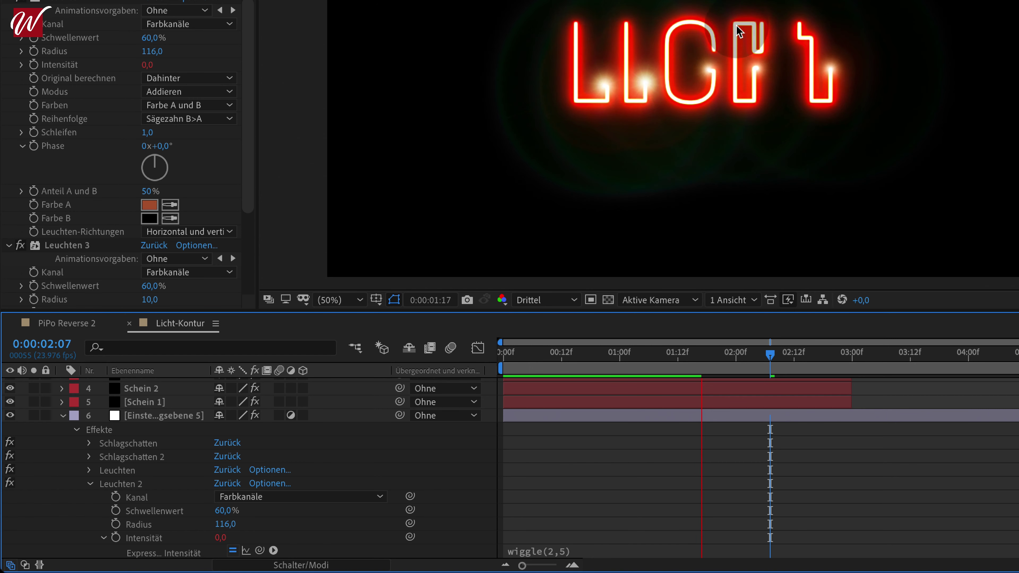
{"action": "left_click", "coordinate": [659, 283]}
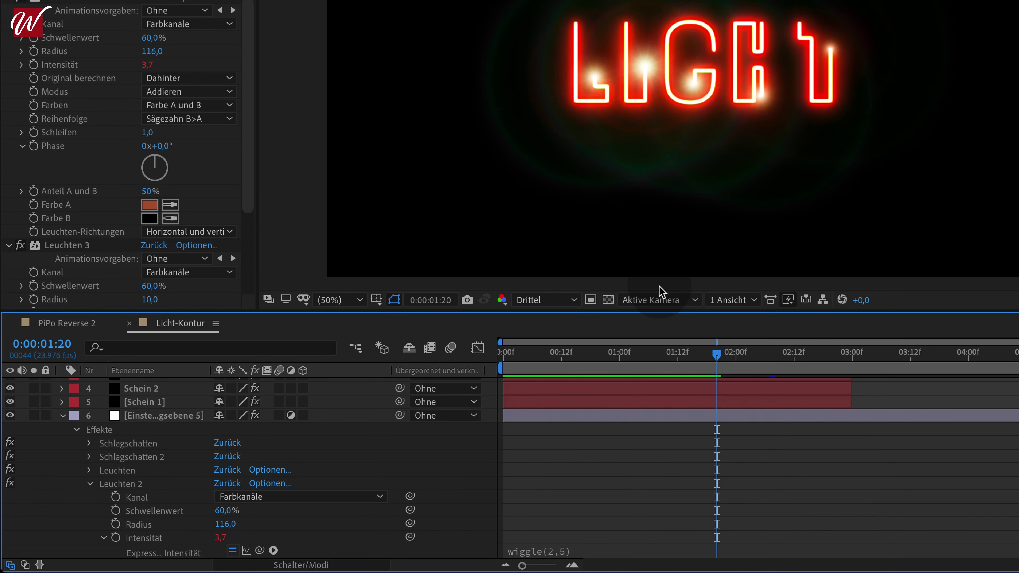
{"action": "left_click", "coordinate": [63, 417]}
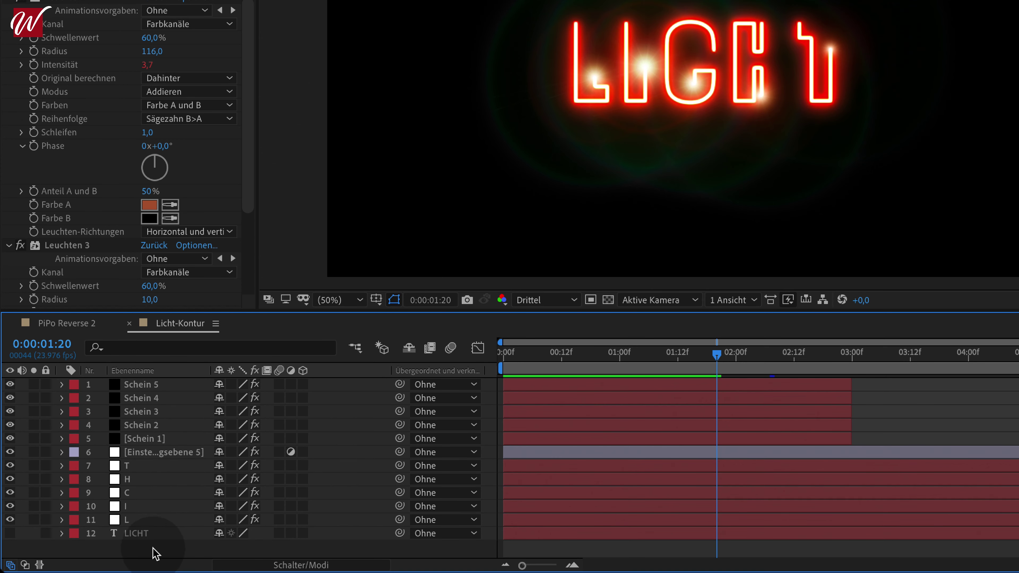
- Nest all twelve neon letter, glow and spark layers into a precomposition named Kontur-Effekt
{"action": "left_click_drag", "start_coordinate": [156, 554], "coordinate": [170, 386]}
{"action": "right_click", "coordinate": [180, 386]}
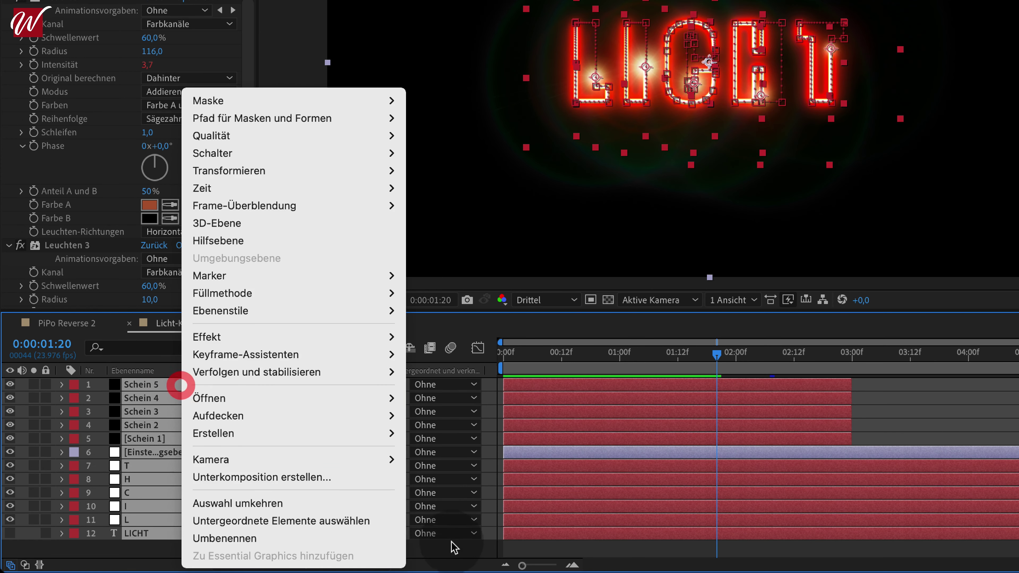
{"action": "left_click", "coordinate": [265, 477]}
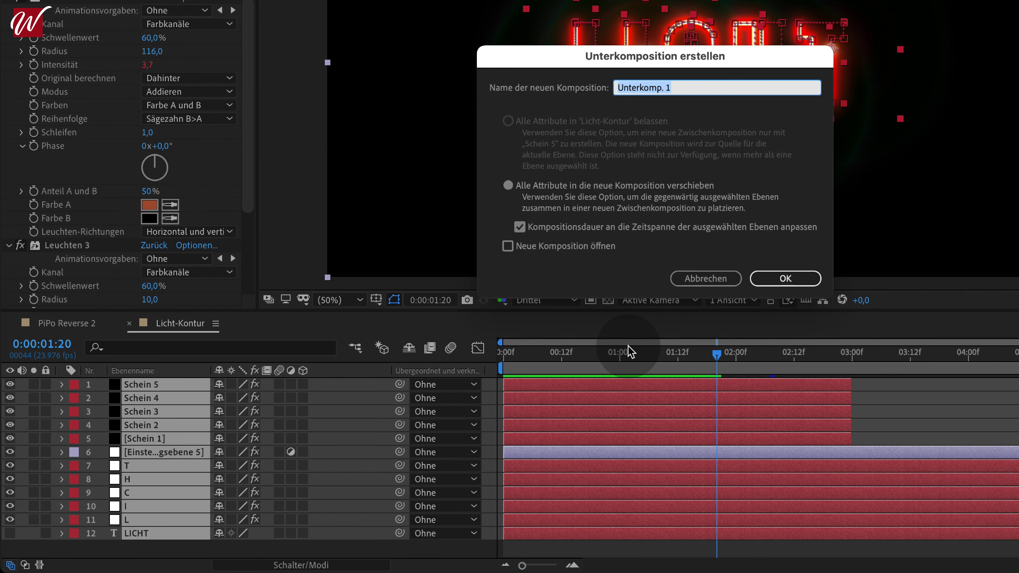
{"action": "type", "text": "Kontur-Effekt"}
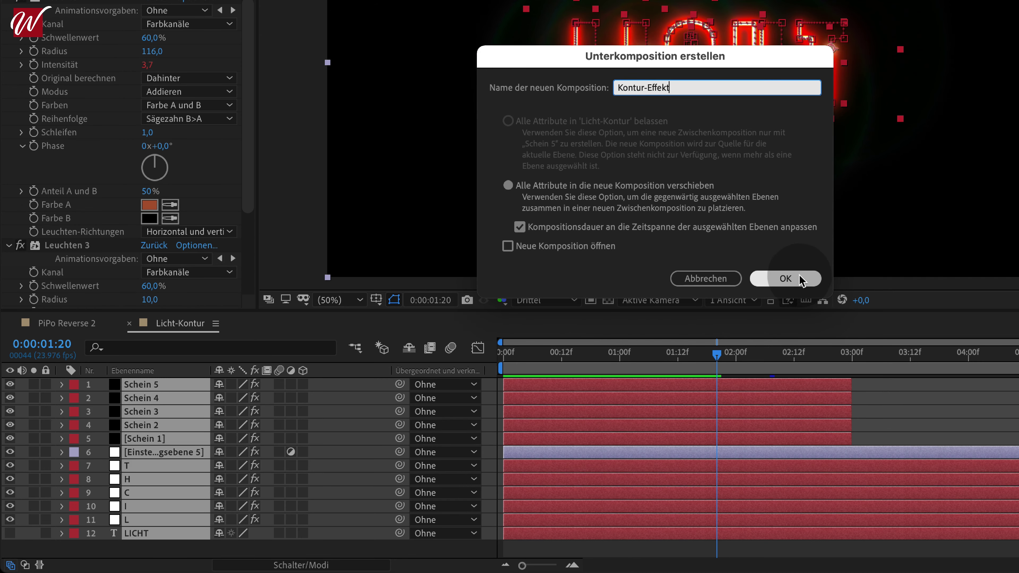
{"action": "left_click", "coordinate": [788, 278]}
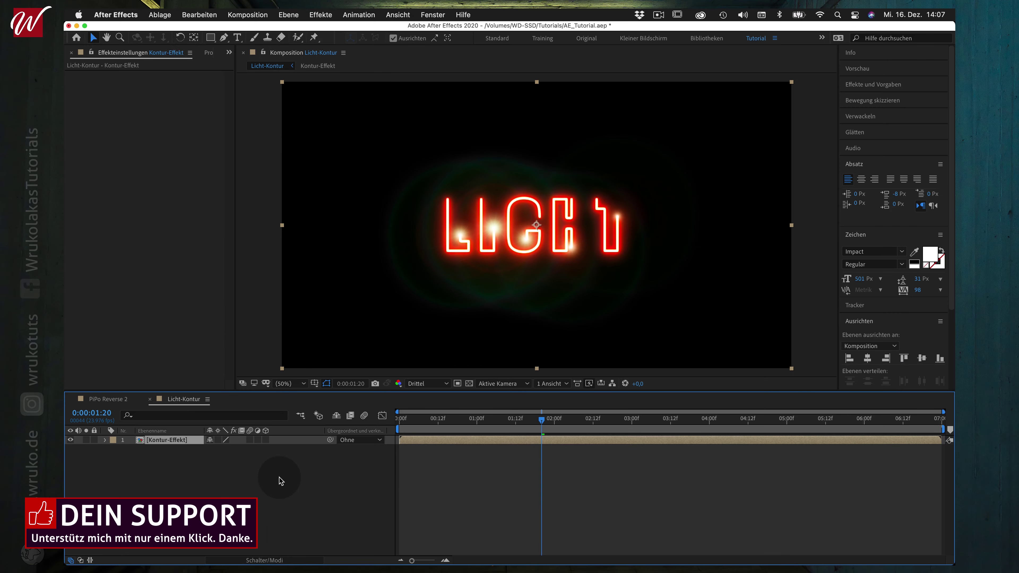
- Add a new adjustment layer on top of Kontur-Effekt
{"action": "left_click", "coordinate": [289, 15]}
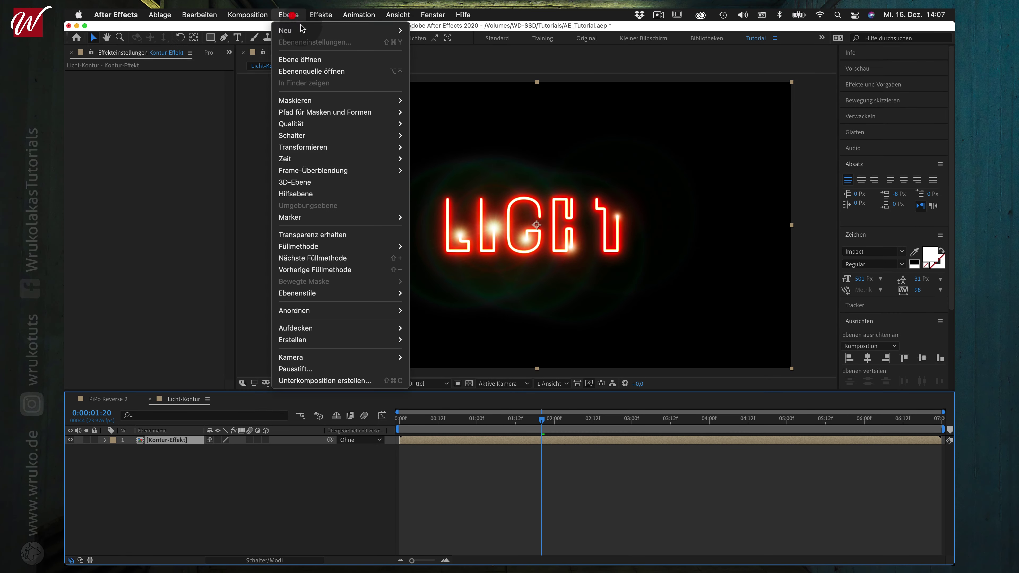
{"action": "mouse_move", "coordinate": [362, 30]}
{"action": "left_click", "coordinate": [458, 100]}
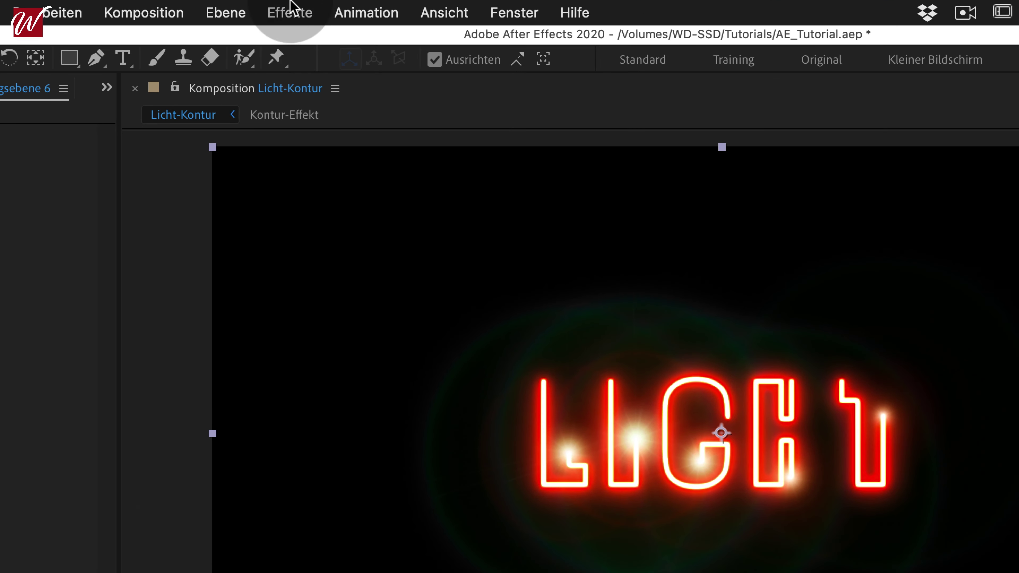
- Apply Störung noise to the adjustment layer at 12% strength with colour noise turned off
{"action": "left_click", "coordinate": [285, 14]}
{"action": "mouse_move", "coordinate": [361, 288]}
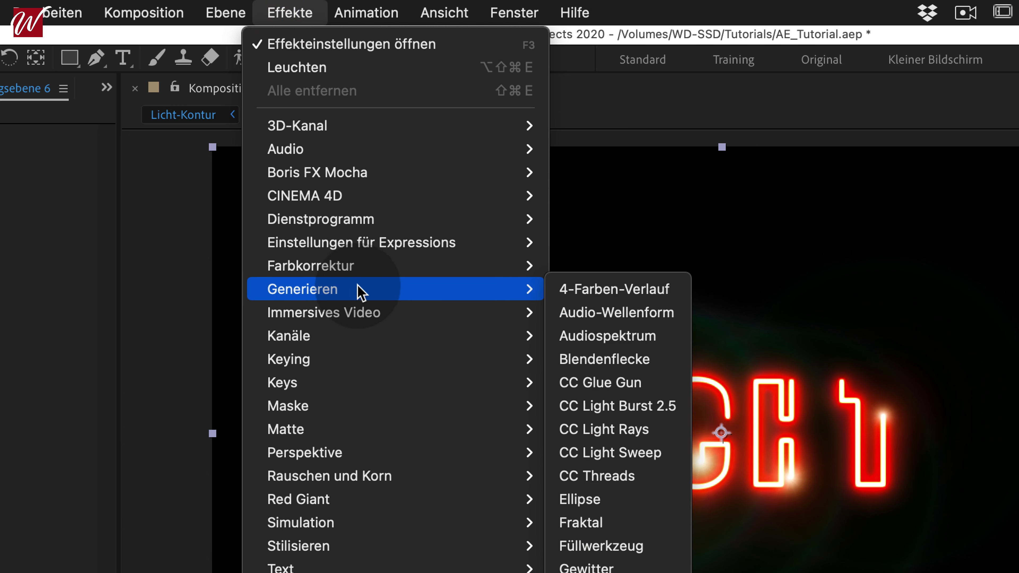
{"action": "mouse_move", "coordinate": [378, 477]}
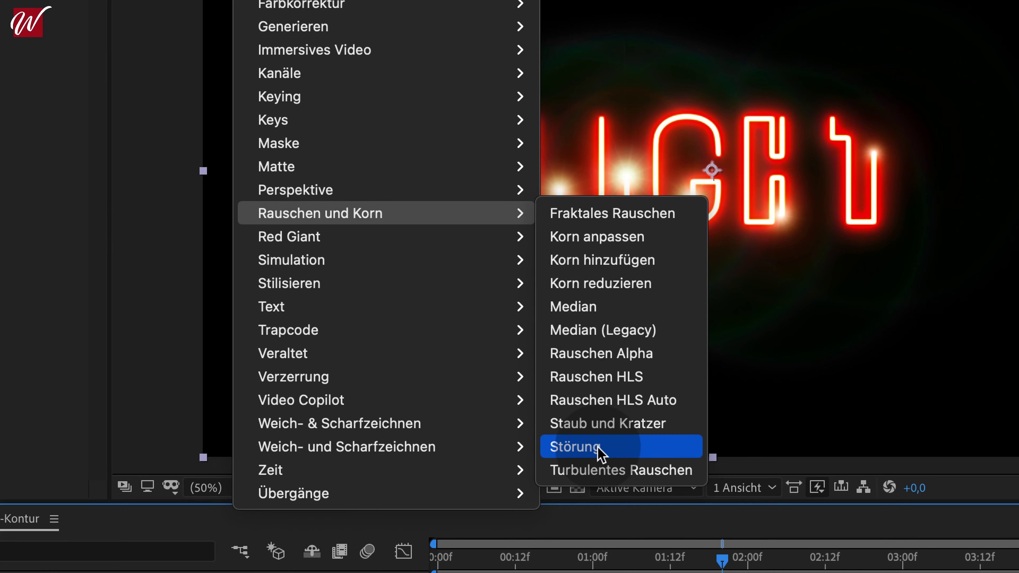
{"action": "left_click", "coordinate": [601, 447]}
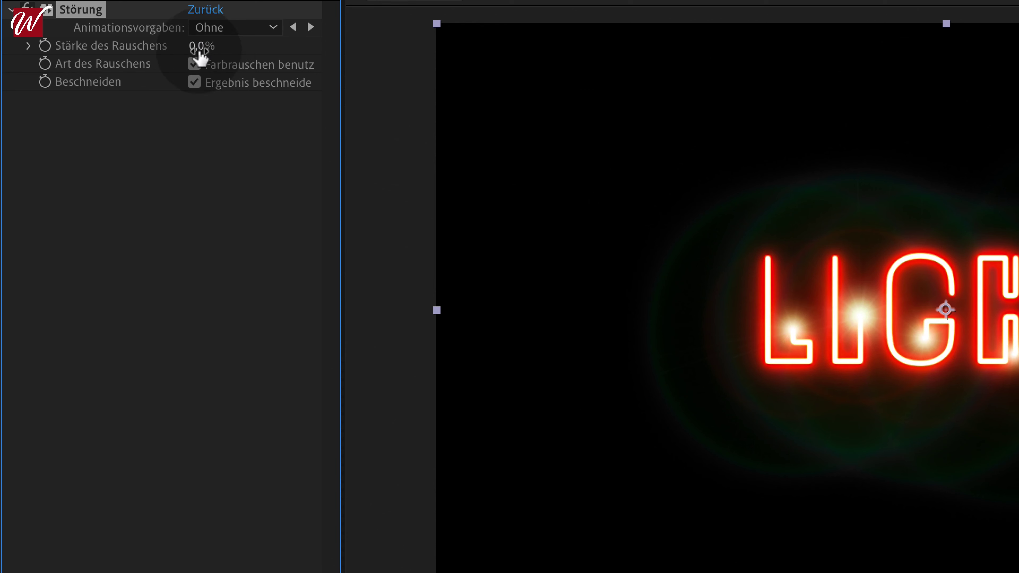
{"action": "left_click", "coordinate": [198, 47]}
{"action": "type", "text": "12"}
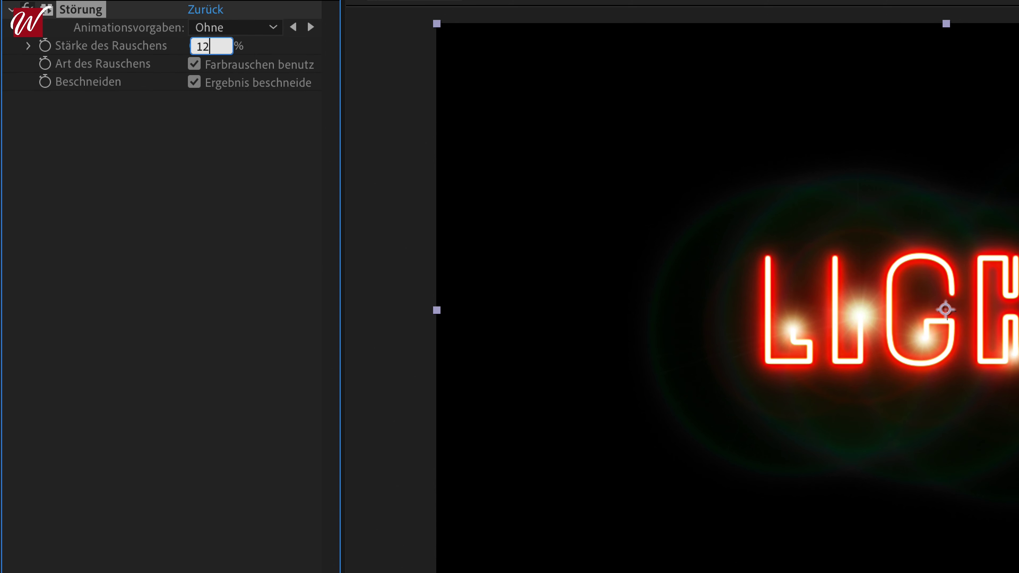
{"action": "key", "text": "Return"}
{"action": "left_click", "coordinate": [193, 66]}
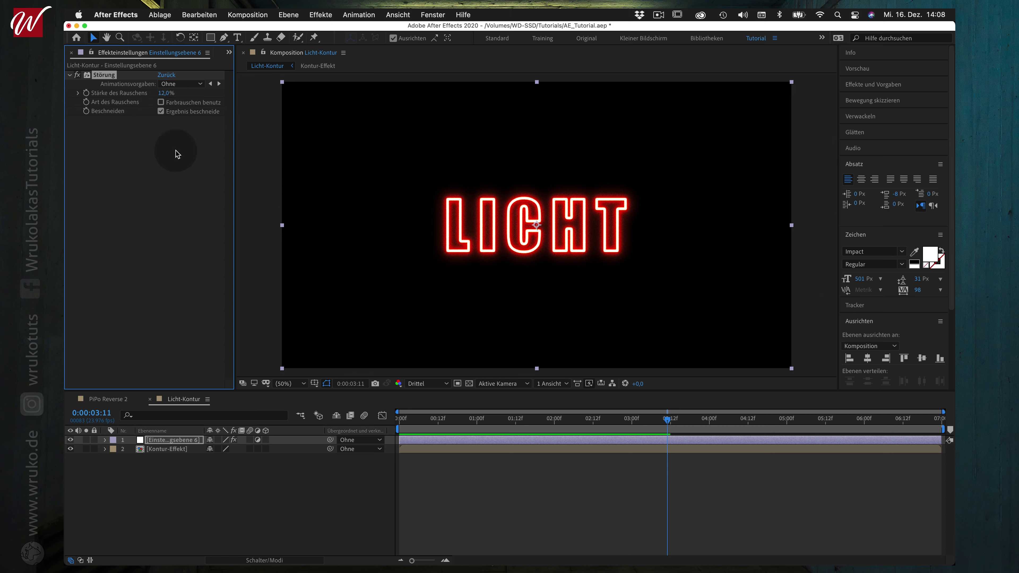
{"action": "left_click", "coordinate": [230, 52]}
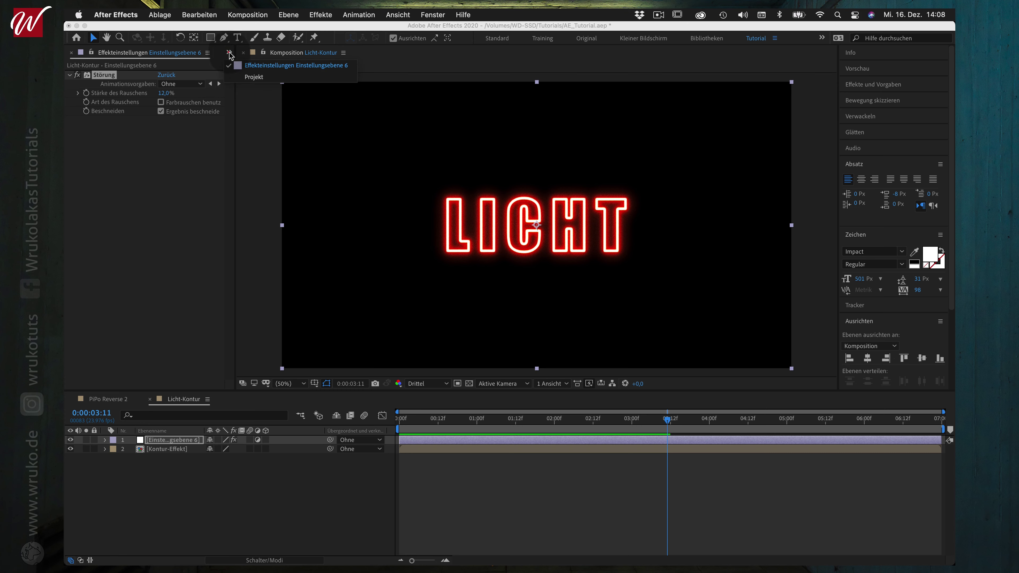
- Import old-wall-background.jpg from Downloads and move it into the Light-Stroke folder
{"action": "left_click", "coordinate": [253, 77]}
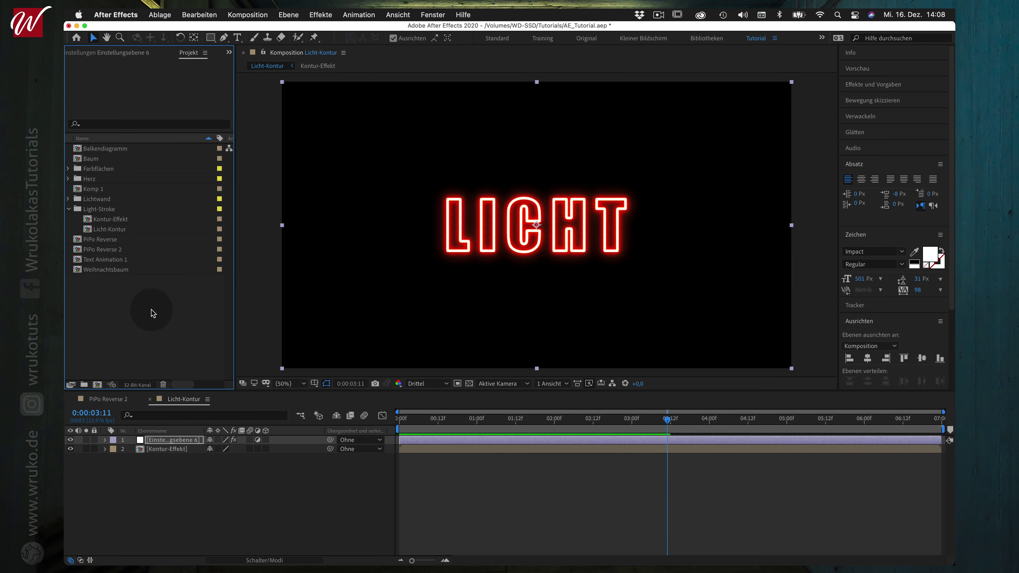
{"action": "right_click", "coordinate": [126, 319]}
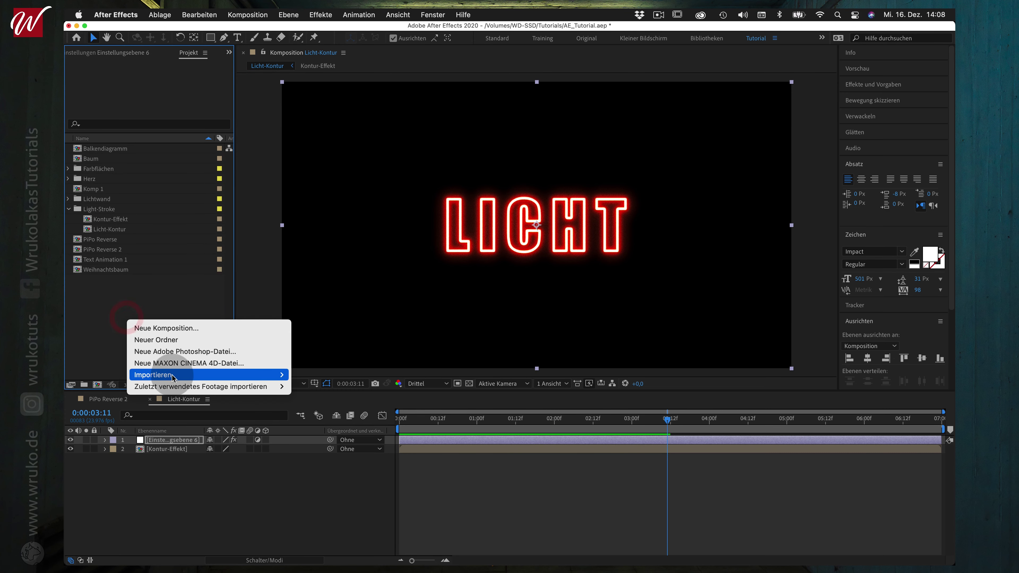
{"action": "mouse_move", "coordinate": [173, 375]}
{"action": "left_click", "coordinate": [316, 374]}
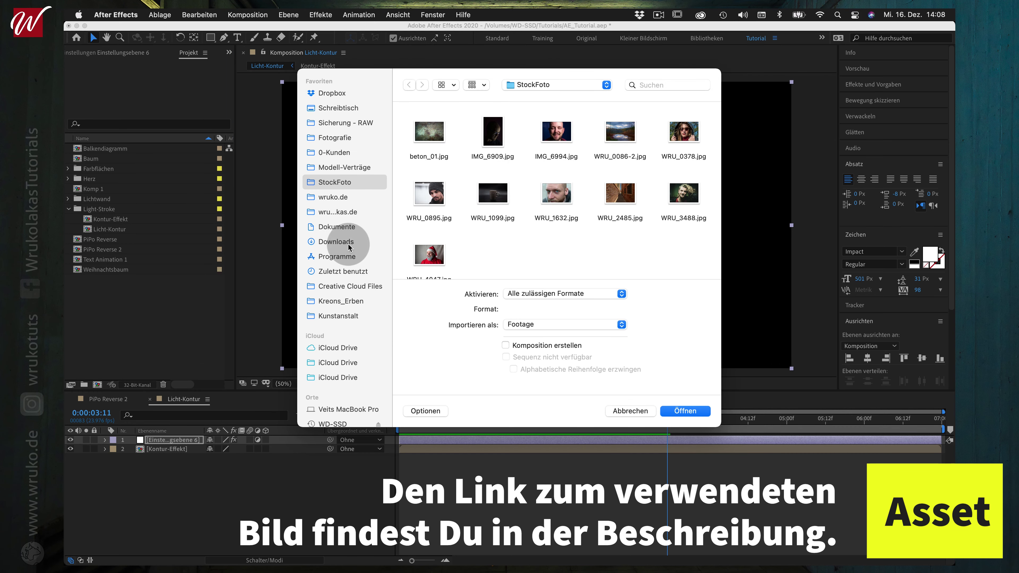
{"action": "left_click", "coordinate": [336, 242]}
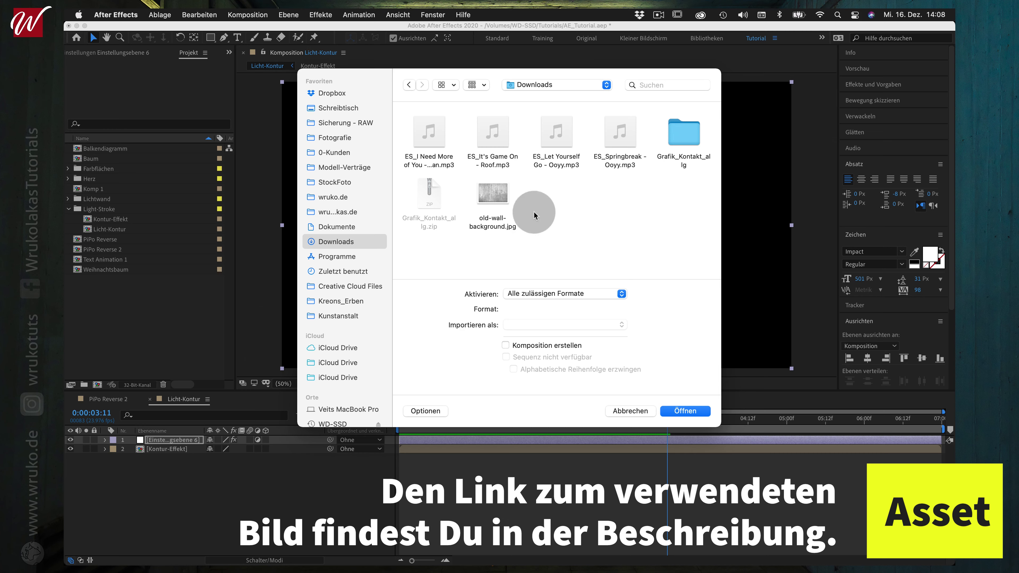
{"action": "left_click", "coordinate": [493, 195]}
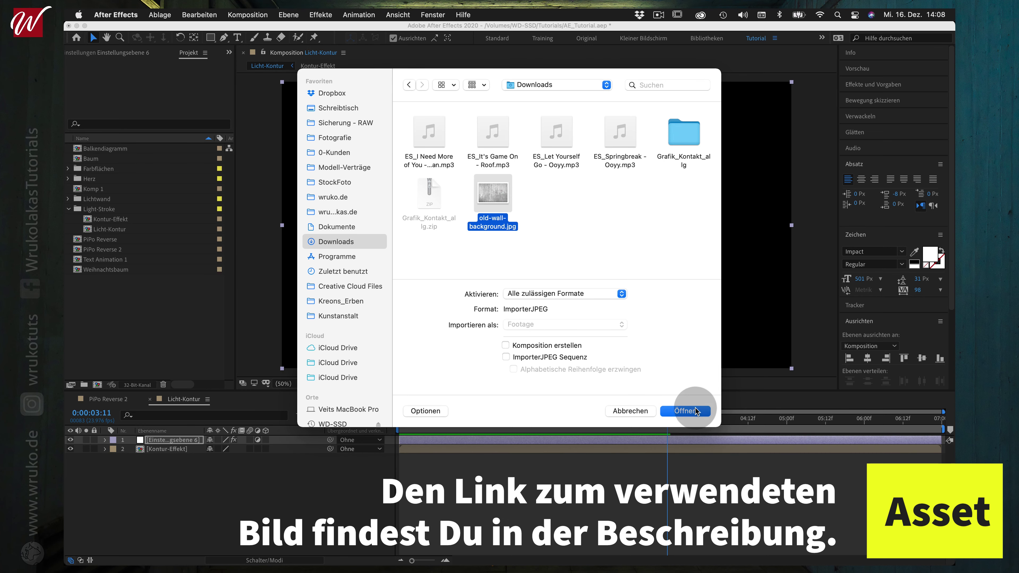
{"action": "left_click", "coordinate": [684, 410]}
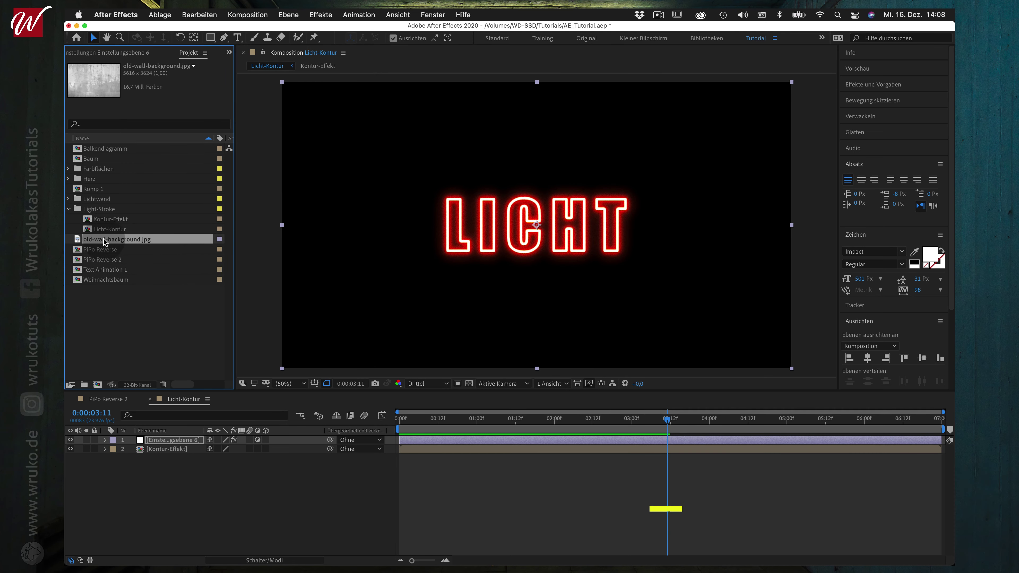
{"action": "mouse_move", "coordinate": [104, 240]}
{"action": "left_mouse_down"}
{"action": "mouse_move", "coordinate": [104, 210]}
{"action": "mouse_move", "coordinate": [163, 474]}
{"action": "left_mouse_up"}
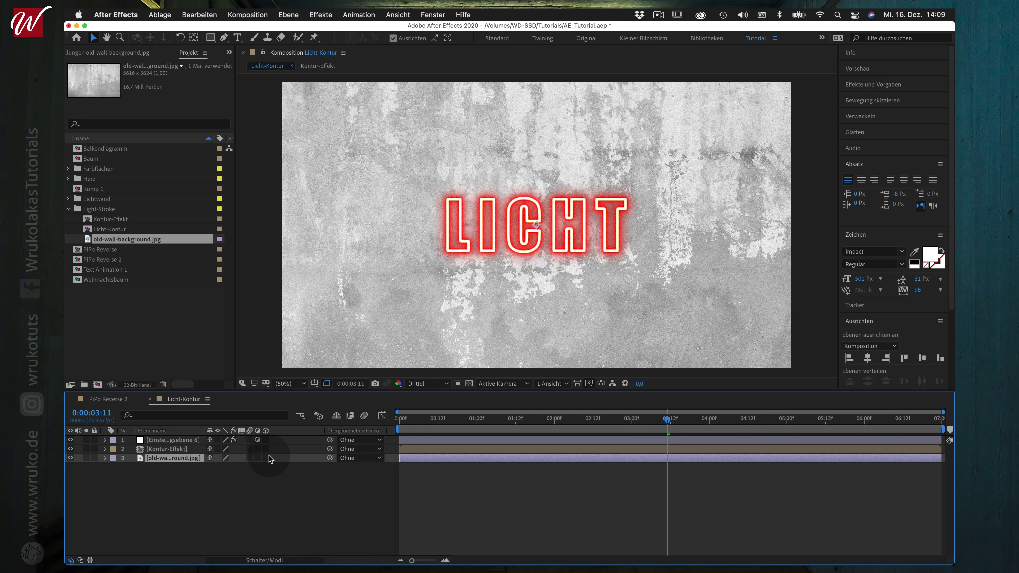
- Make the wall layer 3D, tilt it to -90° X rotation and lower it beneath the text
{"action": "left_click", "coordinate": [263, 561]}
{"action": "left_click", "coordinate": [263, 562]}
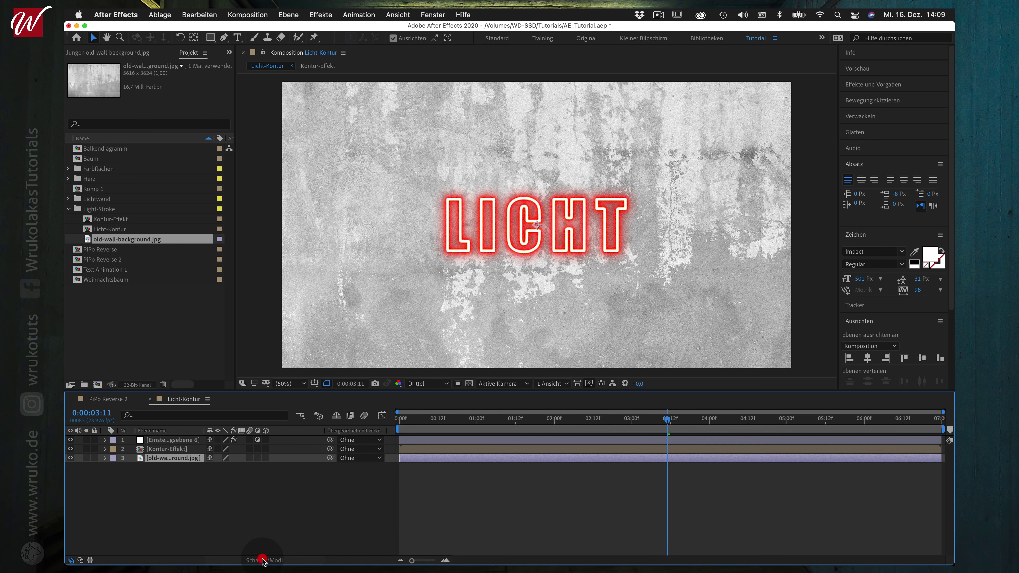
{"action": "left_click", "coordinate": [265, 458]}
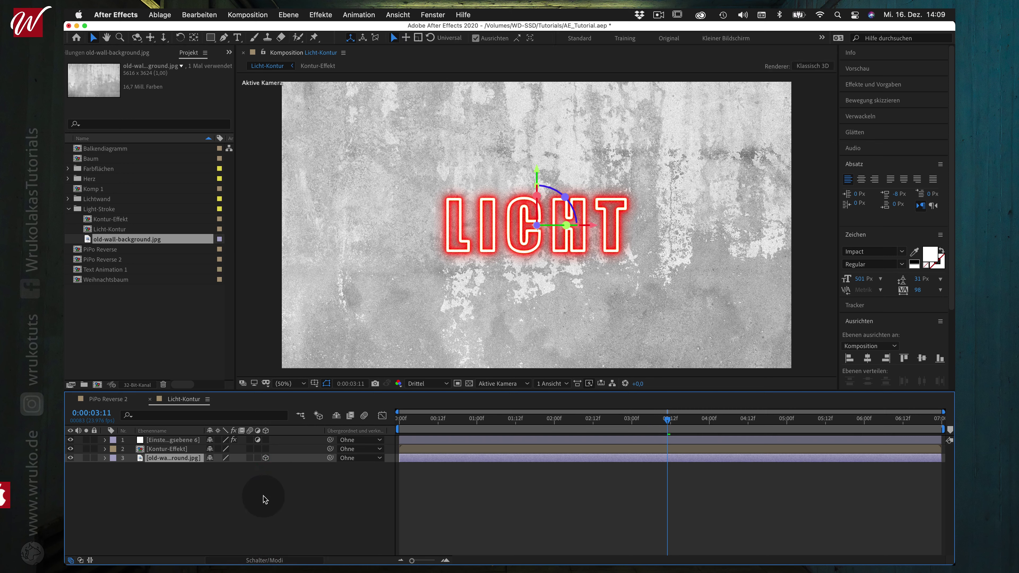
{"action": "key", "text": "r"}
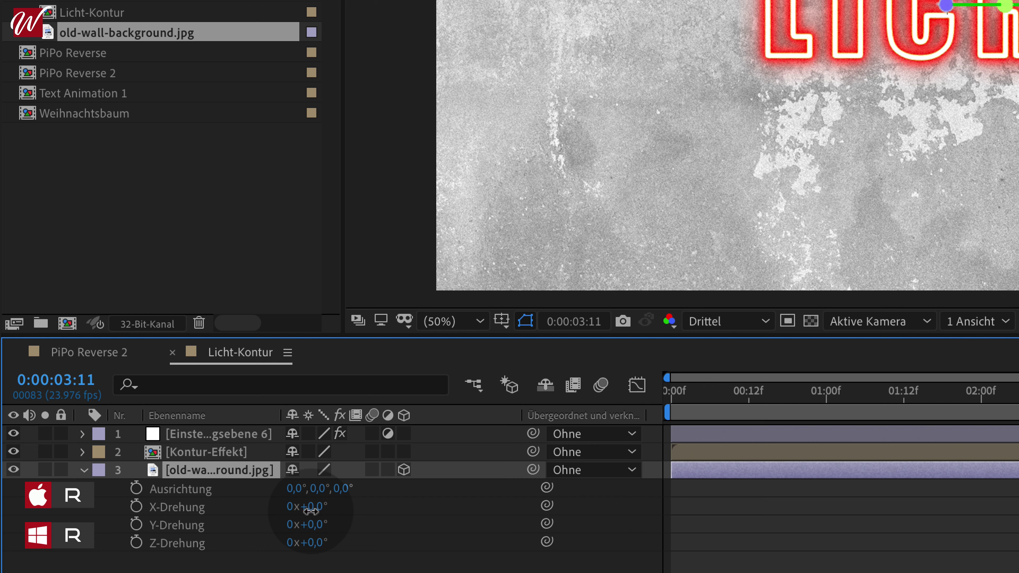
{"action": "left_click_drag", "start_coordinate": [310, 511], "coordinate": [242, 512]}
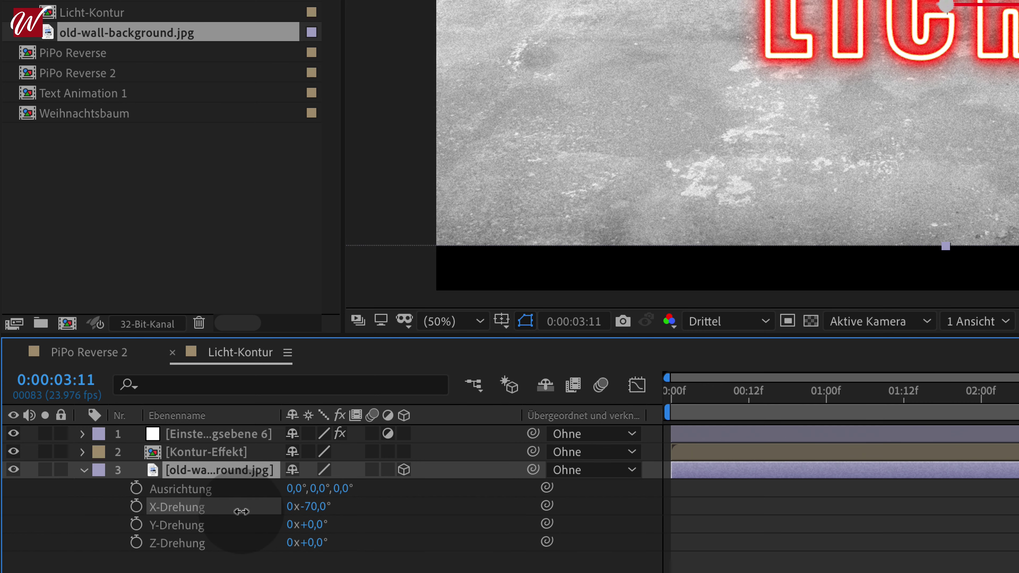
{"action": "left_click_drag", "start_coordinate": [240, 511], "coordinate": [219, 511]}
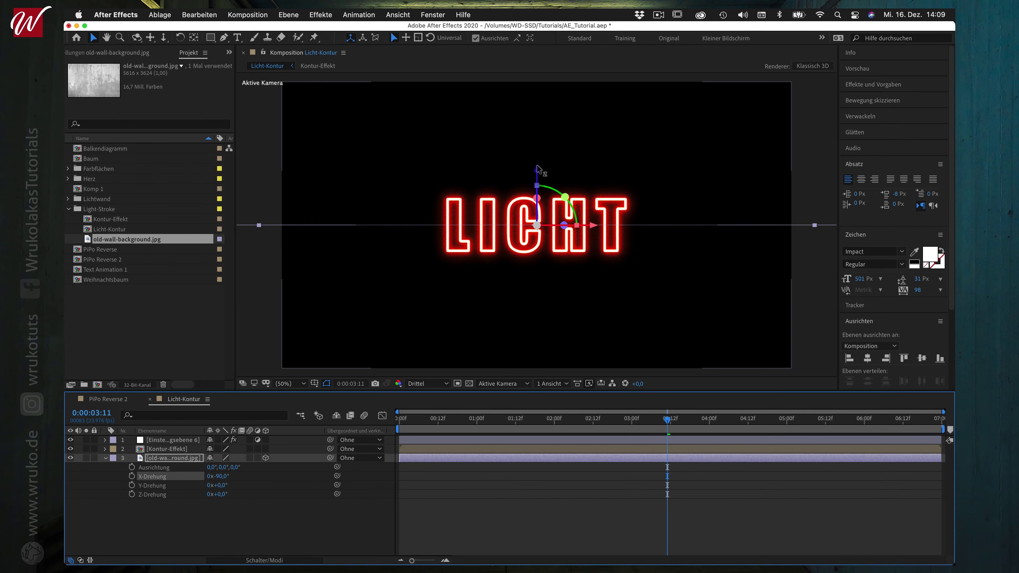
{"action": "left_click_drag", "start_coordinate": [537, 172], "coordinate": [537, 202]}
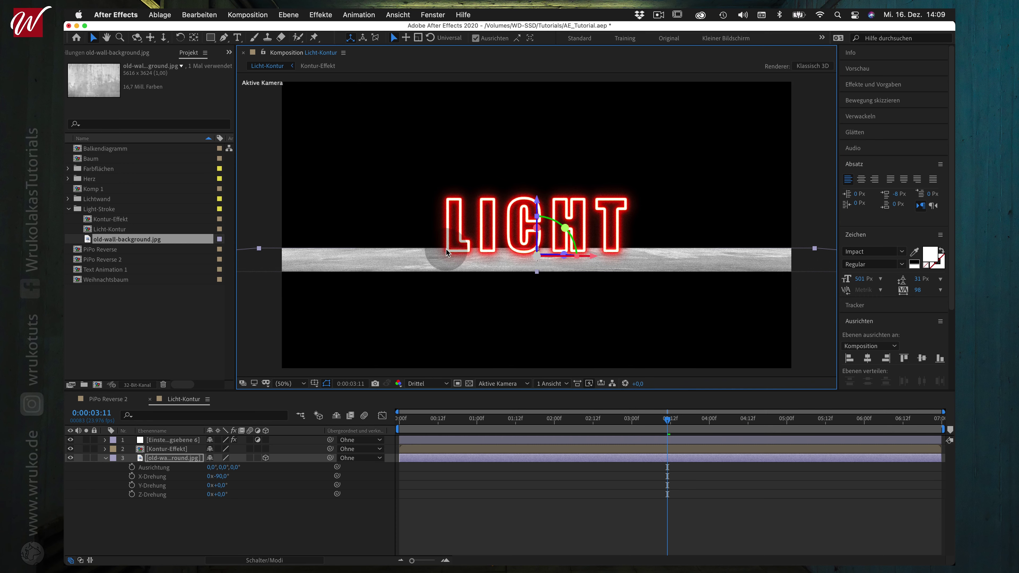
- Scale the wall floor layer up to 233%
{"action": "left_click", "coordinate": [194, 461]}
{"action": "key", "text": "s"}
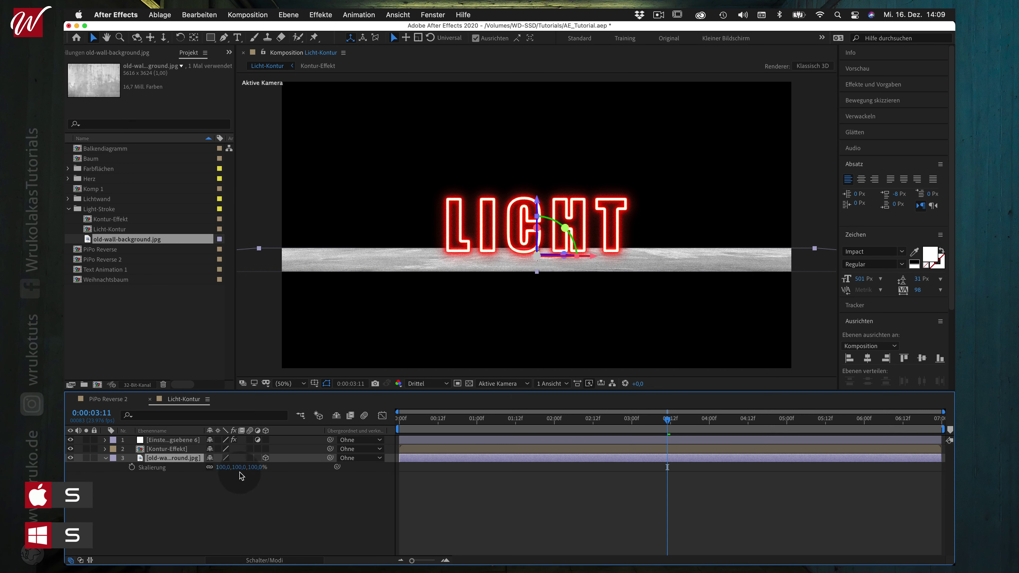
{"action": "left_click_drag", "start_coordinate": [241, 472], "coordinate": [314, 470]}
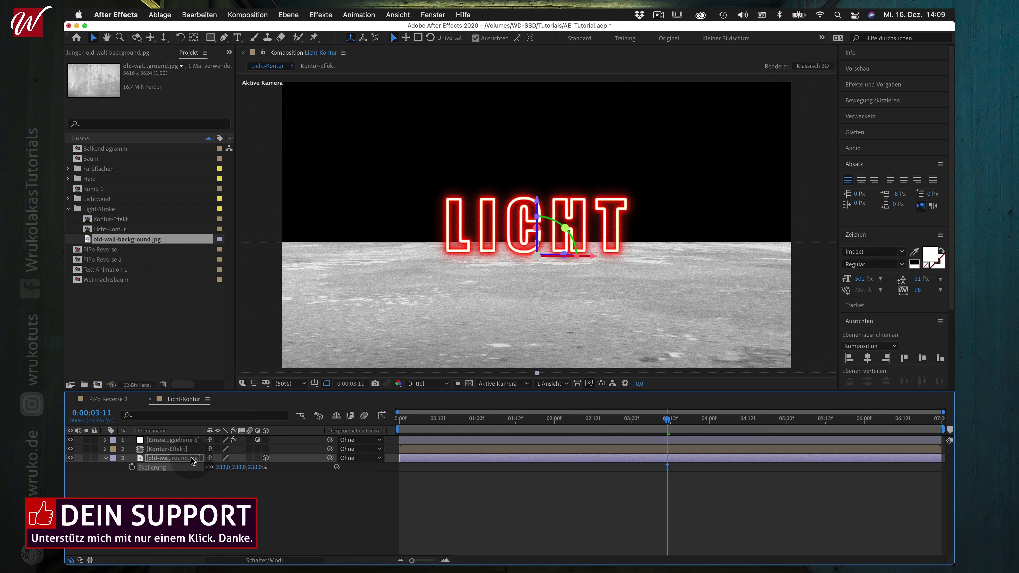
{"action": "key", "text": "s"}
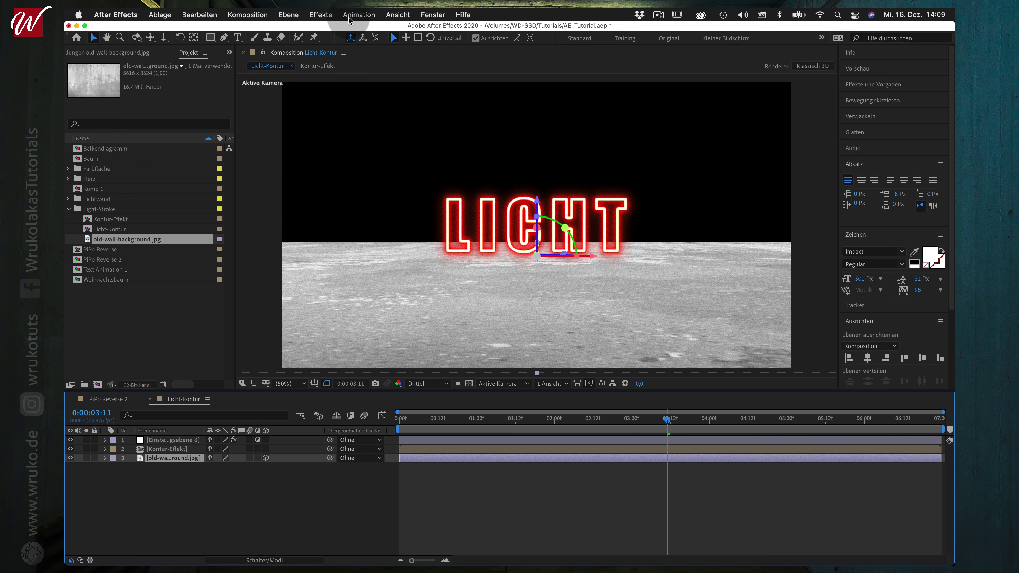
{"action": "left_click", "coordinate": [320, 14]}
- Apply Kurven to old-wall-background.jpg and lift the RGB curve to brighten the floor
{"action": "mouse_move", "coordinate": [364, 141]}
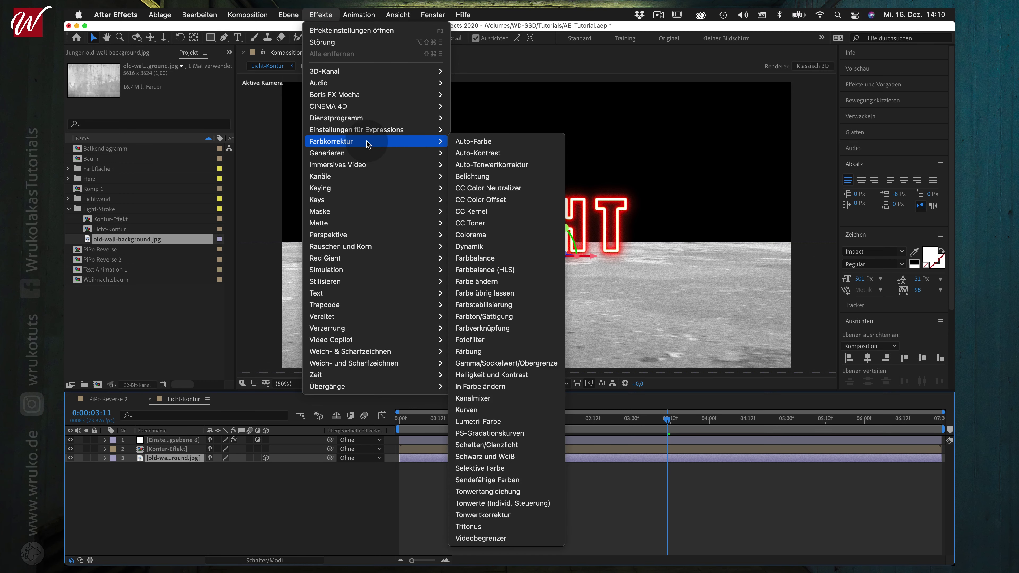
{"action": "left_click", "coordinate": [467, 410]}
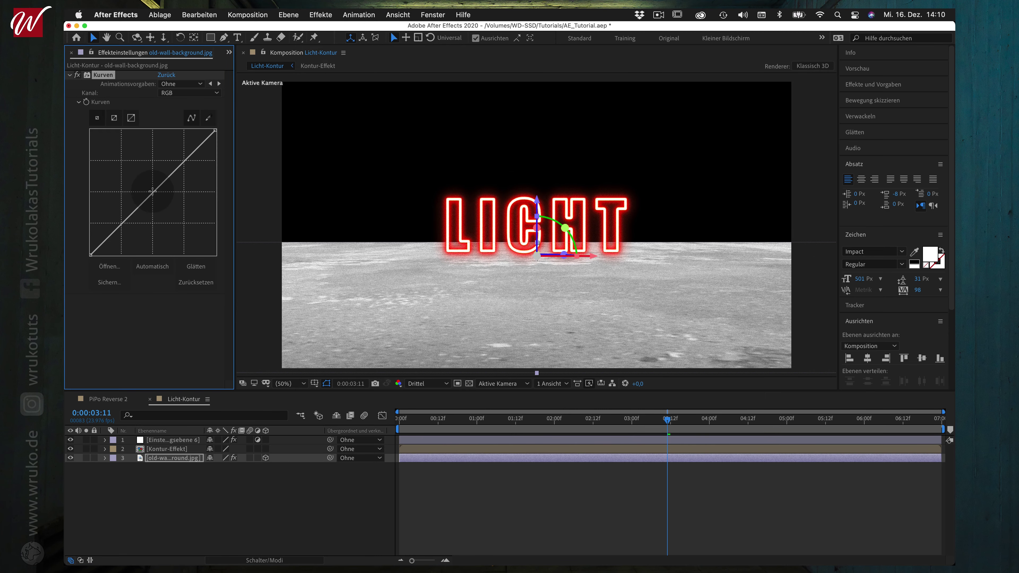
{"action": "left_click_drag", "start_coordinate": [152, 193], "coordinate": [144, 186]}
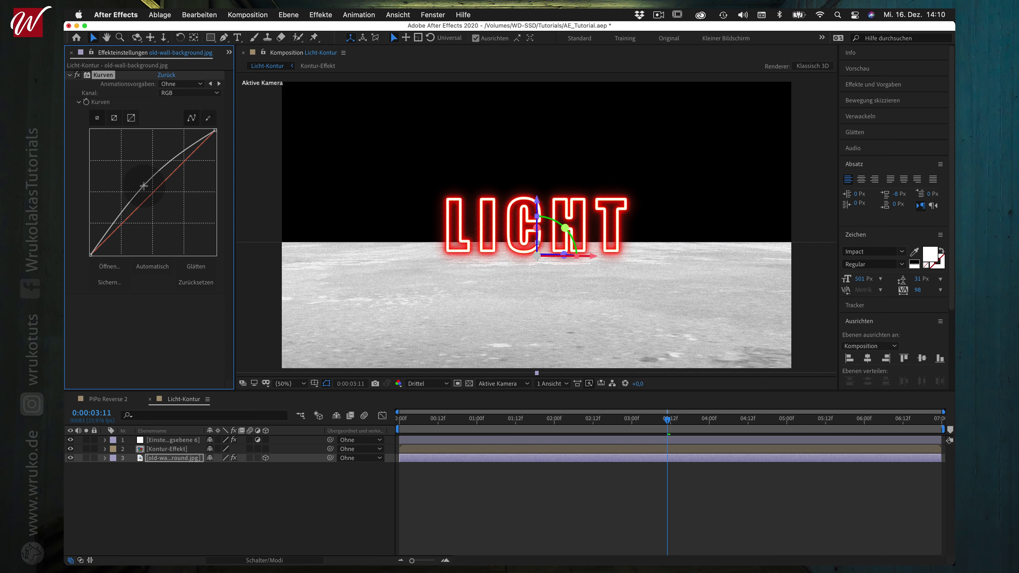
{"action": "mouse_move", "coordinate": [140, 184]}
{"action": "left_mouse_down"}
{"action": "mouse_move", "coordinate": [122, 165]}
{"action": "mouse_move", "coordinate": [147, 186]}
{"action": "left_mouse_up"}
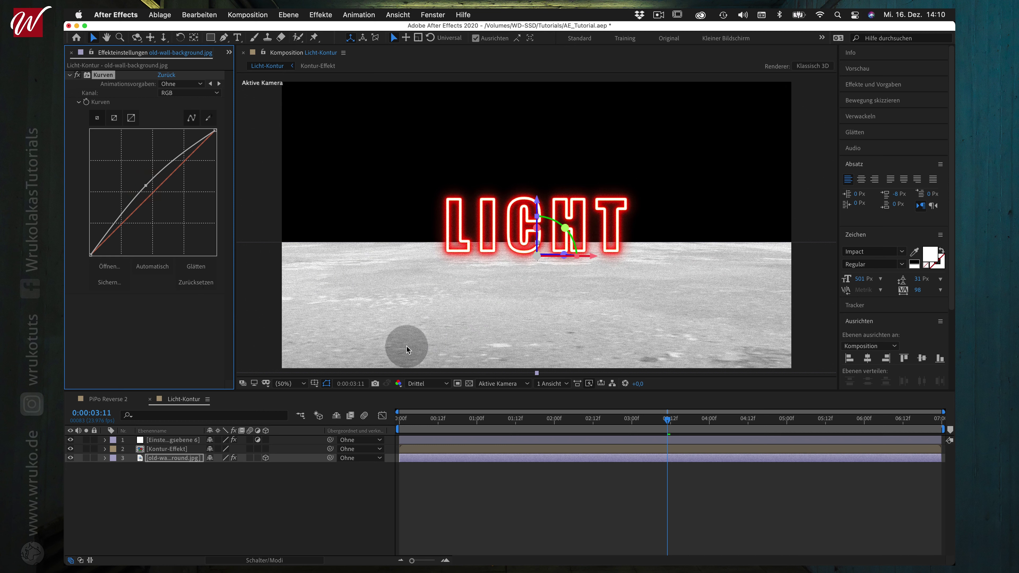
{"action": "right_click", "coordinate": [192, 460]}
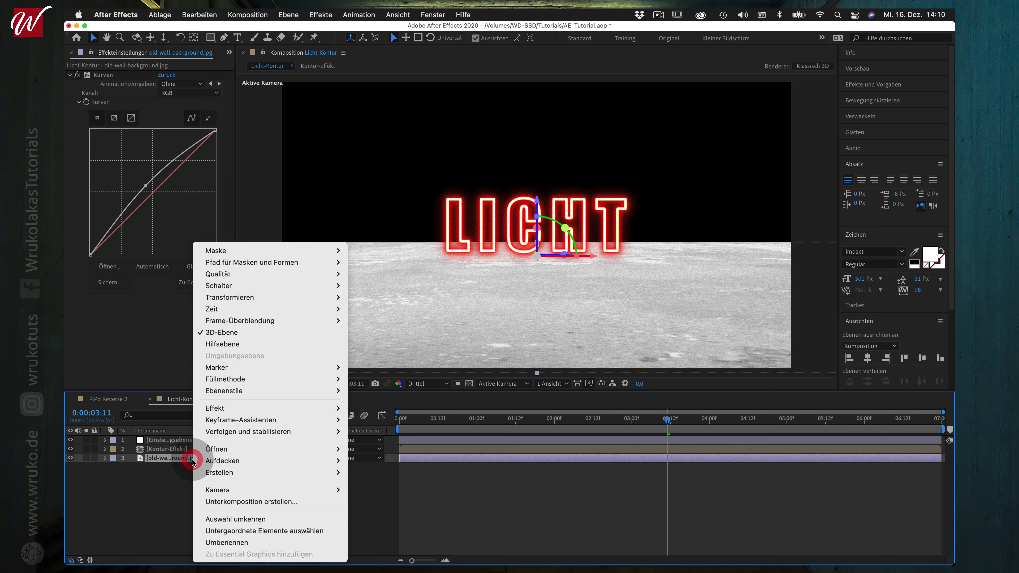
- Precompose the wall layer as Untergrund, moving all attributes into the new composition
{"action": "left_click", "coordinate": [227, 502]}
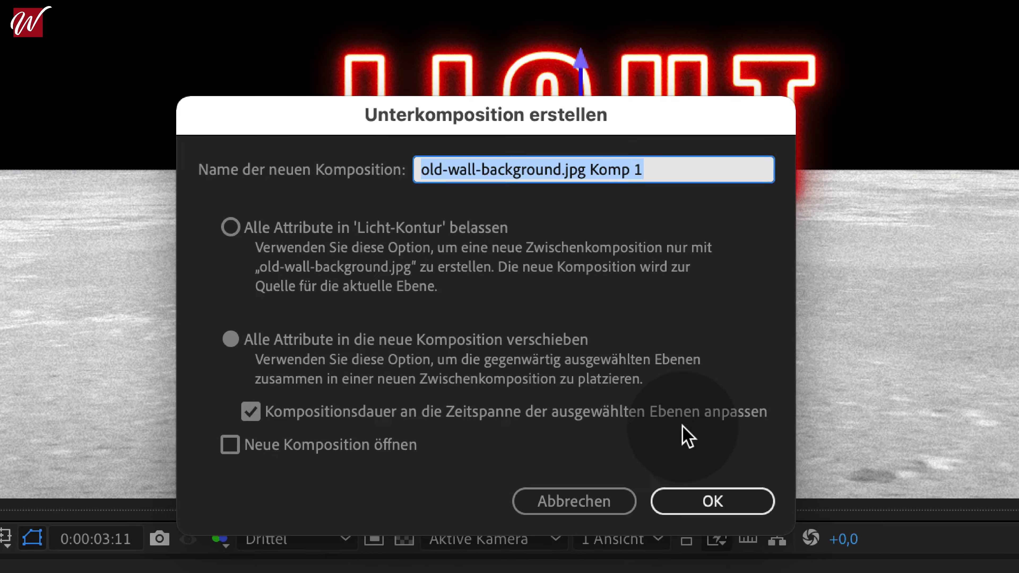
{"action": "type", "text": "Unter"}
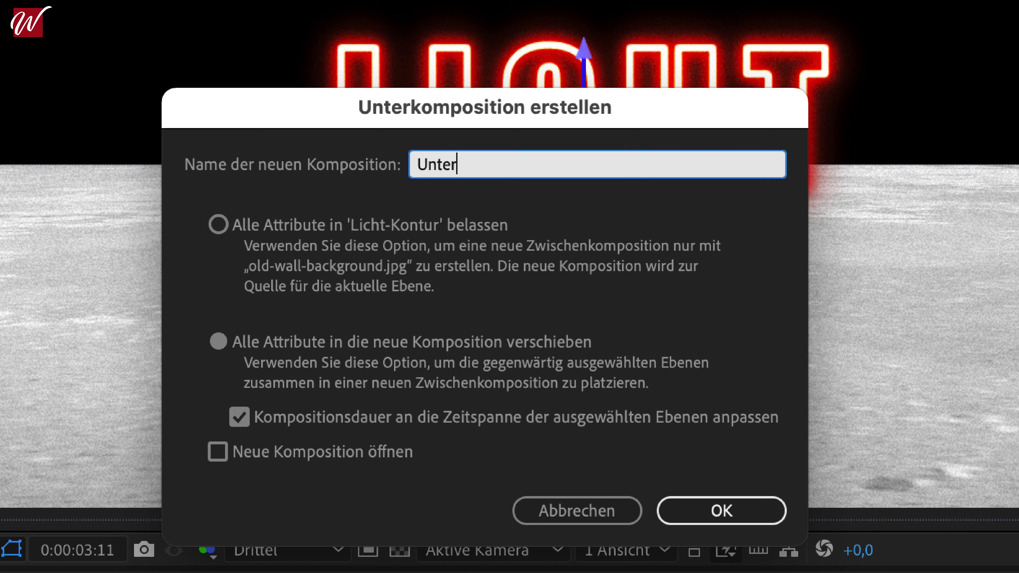
{"action": "type", "text": "grund"}
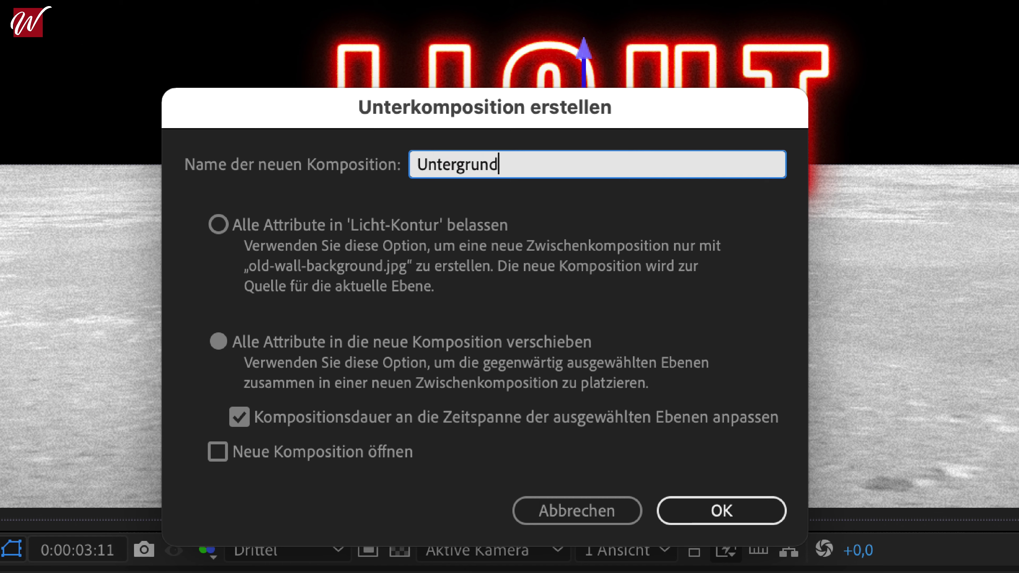
{"action": "left_click", "coordinate": [218, 341]}
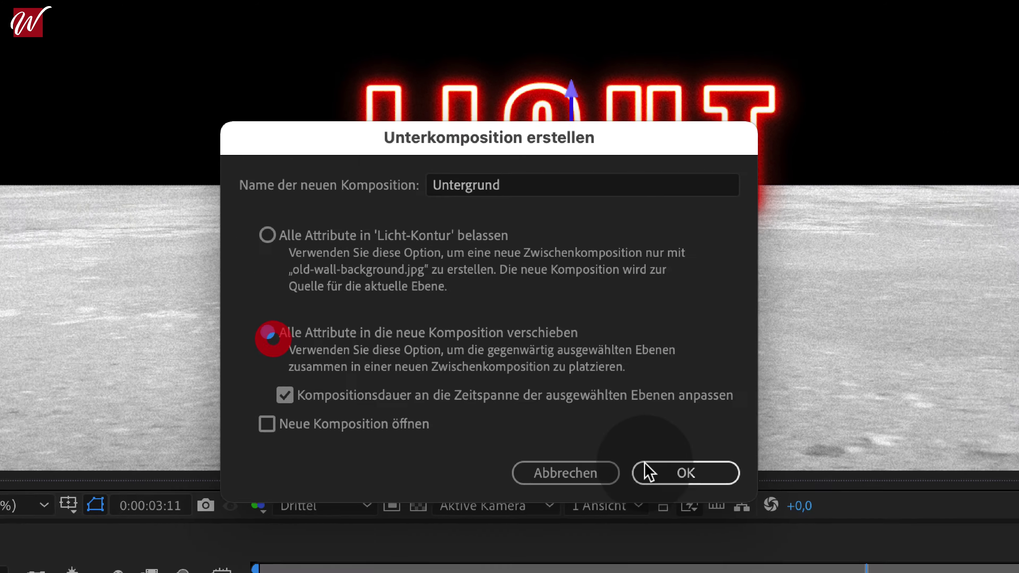
{"action": "left_click", "coordinate": [721, 511]}
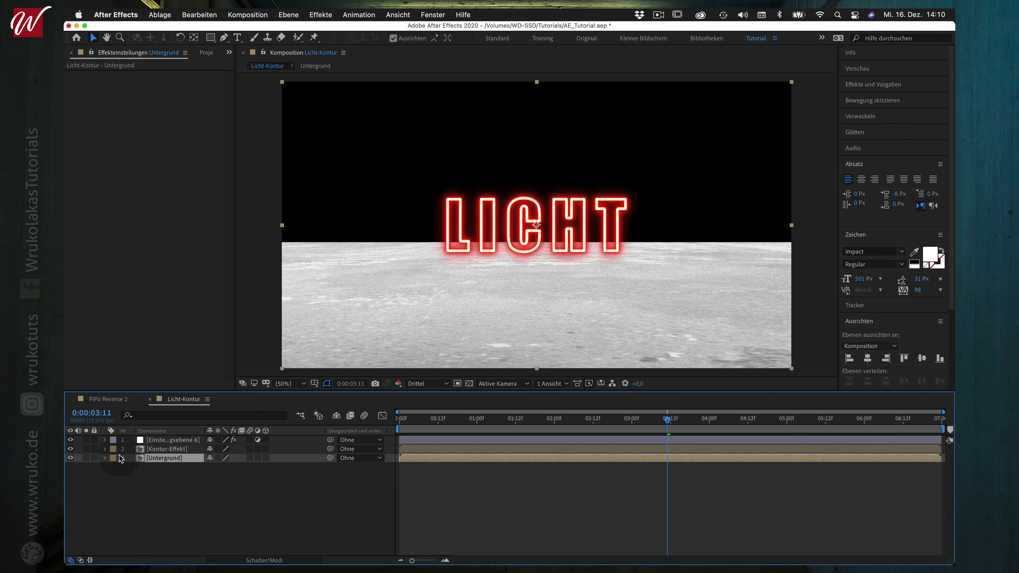
- Hide the Untergrund layer and duplicate the Kontur-Effekt layer
{"action": "left_click", "coordinate": [71, 458]}
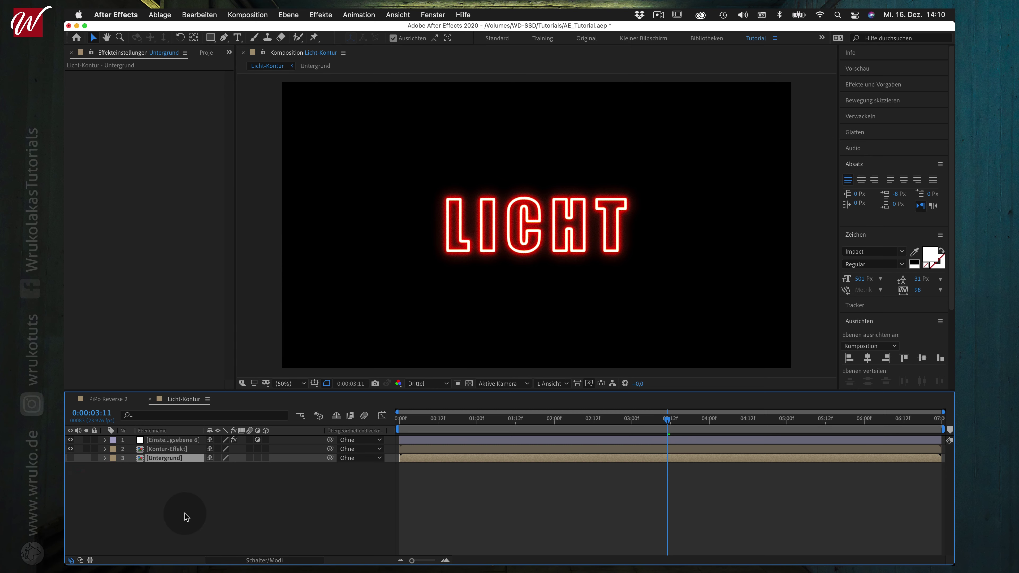
{"action": "left_click", "coordinate": [185, 449]}
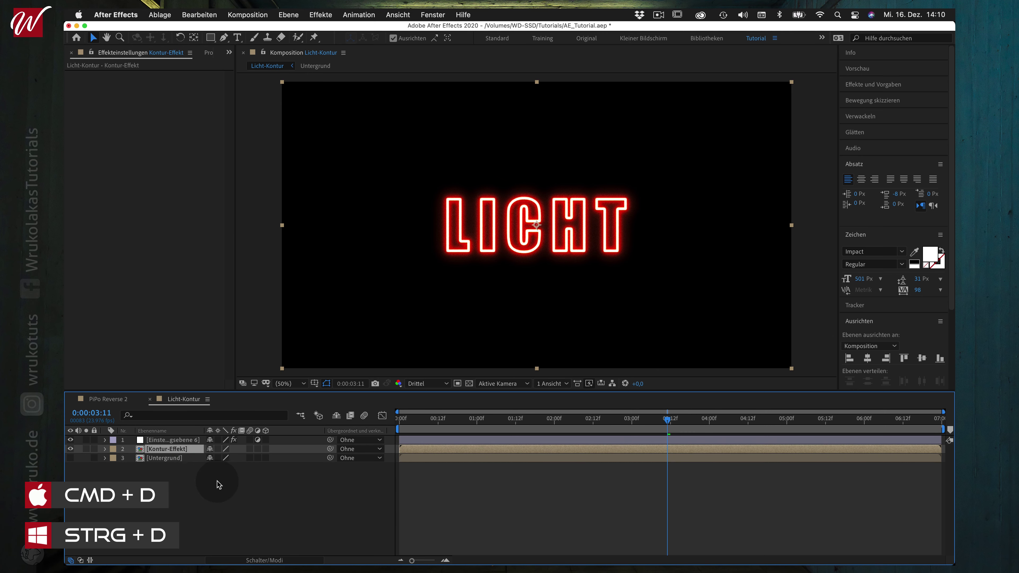
{"action": "key", "text": "cmd+d"}
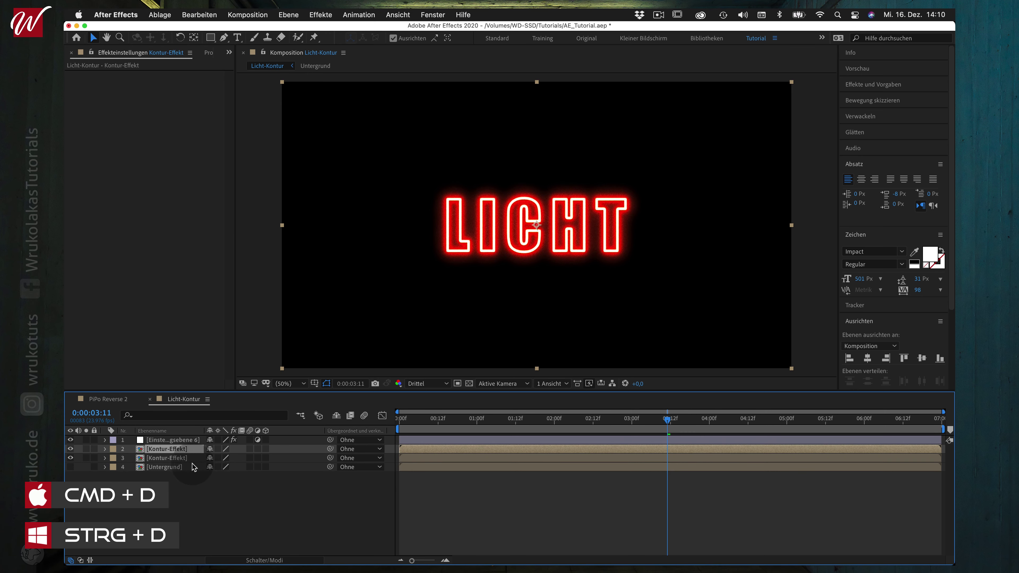
{"action": "left_click", "coordinate": [162, 459]}
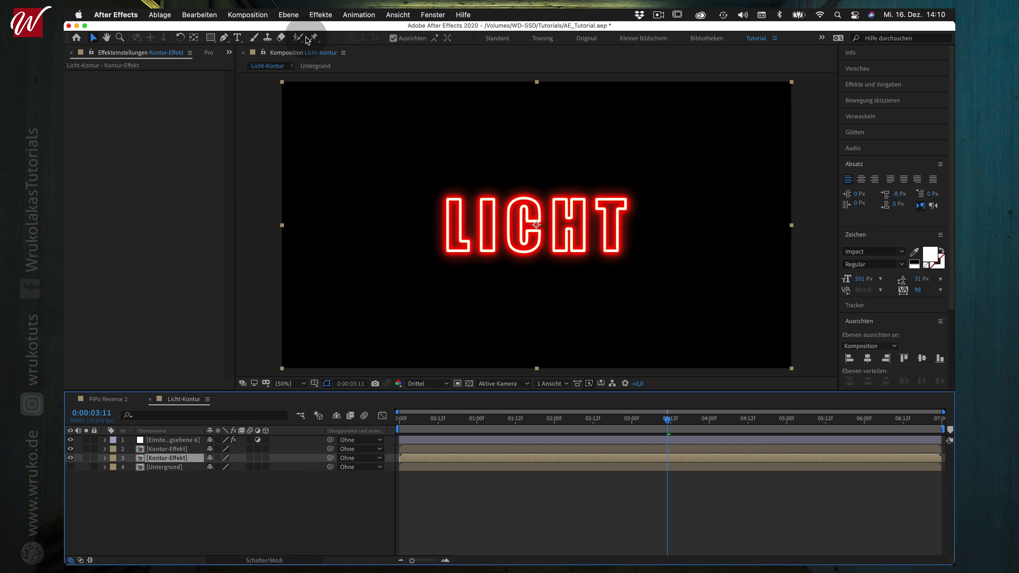
- Flip the Kontur-Effekt copy vertically and nudge it down beneath the original LICHT
{"action": "left_click", "coordinate": [289, 14]}
{"action": "mouse_move", "coordinate": [354, 147]}
{"action": "left_click", "coordinate": [462, 253]}
{"action": "key", "text": "shift+Down"}
{"action": "key", "text": "shift+Down"}
{"action": "key", "text": "shift+Down"}
{"action": "key", "text": "shift+Down"}
{"action": "key", "text": "shift+Down"}
{"action": "key", "text": "shift+Down"}
{"action": "key", "text": "shift+Down"}
{"action": "key", "text": "shift+Down"}
{"action": "key", "text": "shift+Down"}
{"action": "key", "text": "shift+Down"}
{"action": "key", "text": "shift+Down"}
{"action": "key", "text": "shift+Down"}
{"action": "key", "text": "shift+Down"}
{"action": "key", "text": "shift+Down"}
{"action": "key", "text": "shift+Down"}
{"action": "key", "text": "shift+Down"}
{"action": "key", "text": "shift+Down"}
{"action": "key", "text": "shift+Down"}
{"action": "key", "text": "Down"}
{"action": "key", "text": "Down"}
{"action": "key", "text": "Down"}
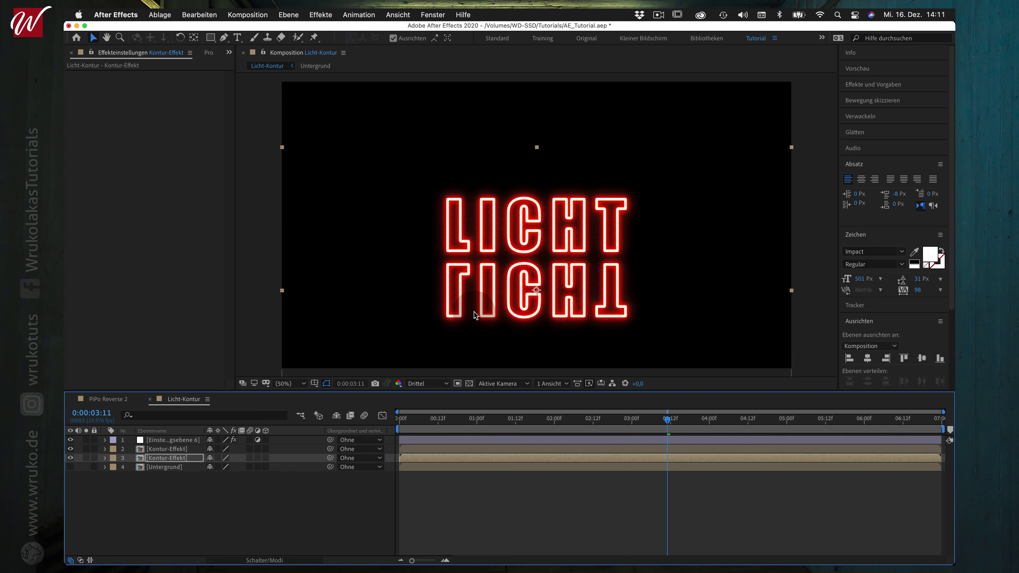
{"action": "key", "text": "Down"}
{"action": "key", "text": "Down"}
{"action": "key", "text": "Down"}
{"action": "key", "text": "Down"}
{"action": "key", "text": "Down"}
{"action": "key", "text": "Down"}
{"action": "key", "text": "Down"}
{"action": "key", "text": "Down"}
{"action": "key", "text": "Down"}
{"action": "key", "text": "Down"}
{"action": "key", "text": "Down"}
{"action": "key", "text": "Down"}
{"action": "key", "text": "Down"}
{"action": "key", "text": "Down"}
{"action": "key", "text": "Down"}
{"action": "key", "text": "Down"}
{"action": "key", "text": "Down"}
{"action": "key", "text": "Down"}
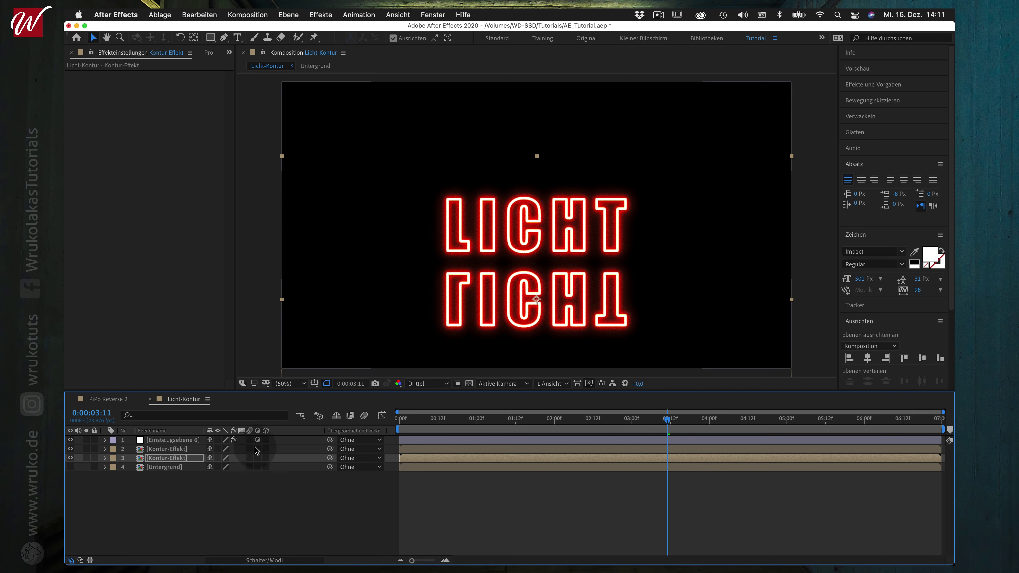
- Add a new adjustment layer with the Ebenenübergreifender Weichzeichner compound blur
{"action": "left_click", "coordinate": [283, 17]}
{"action": "mouse_move", "coordinate": [297, 29]}
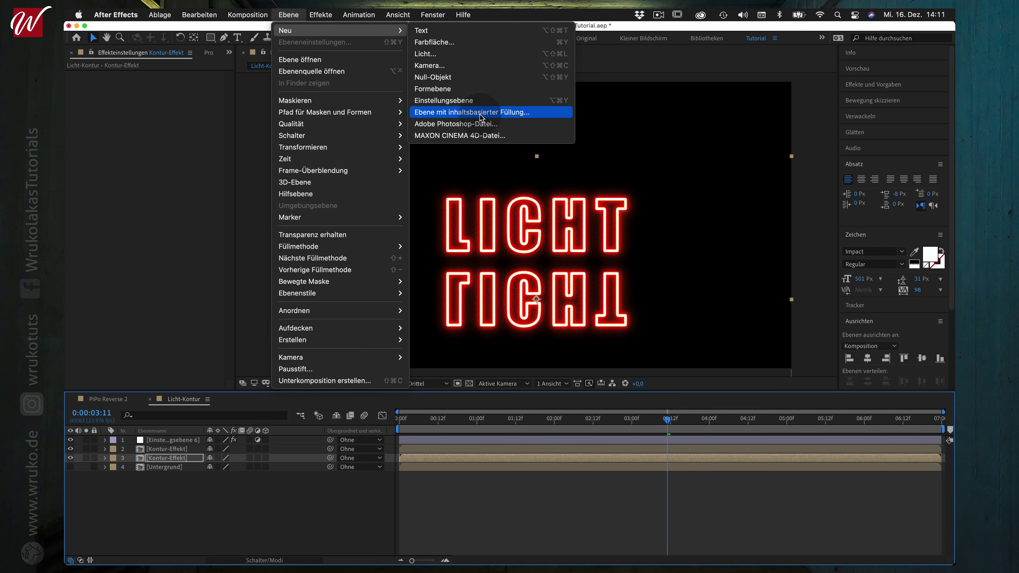
{"action": "left_click", "coordinate": [475, 101]}
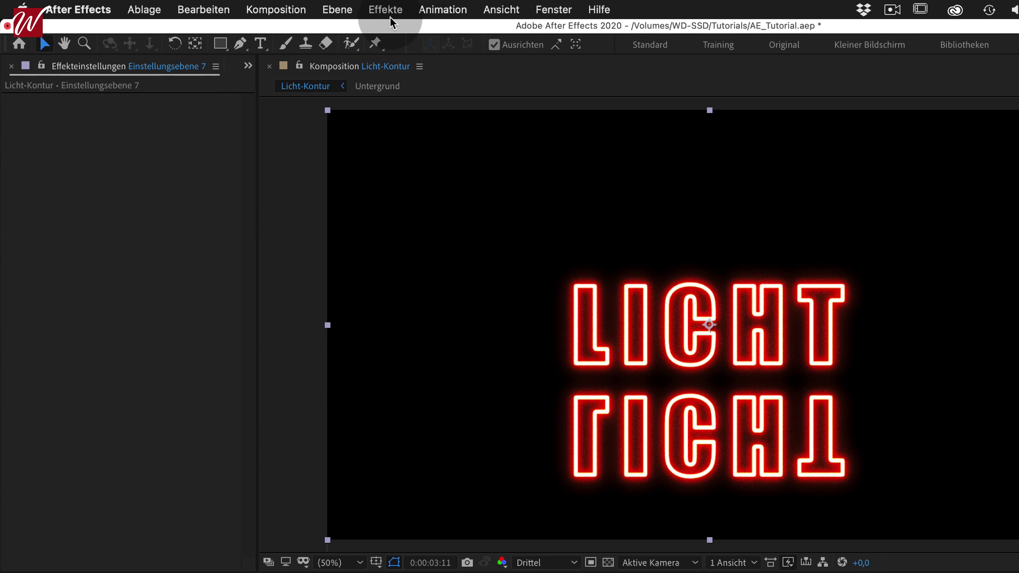
{"action": "left_click", "coordinate": [320, 14]}
{"action": "mouse_move", "coordinate": [480, 518]}
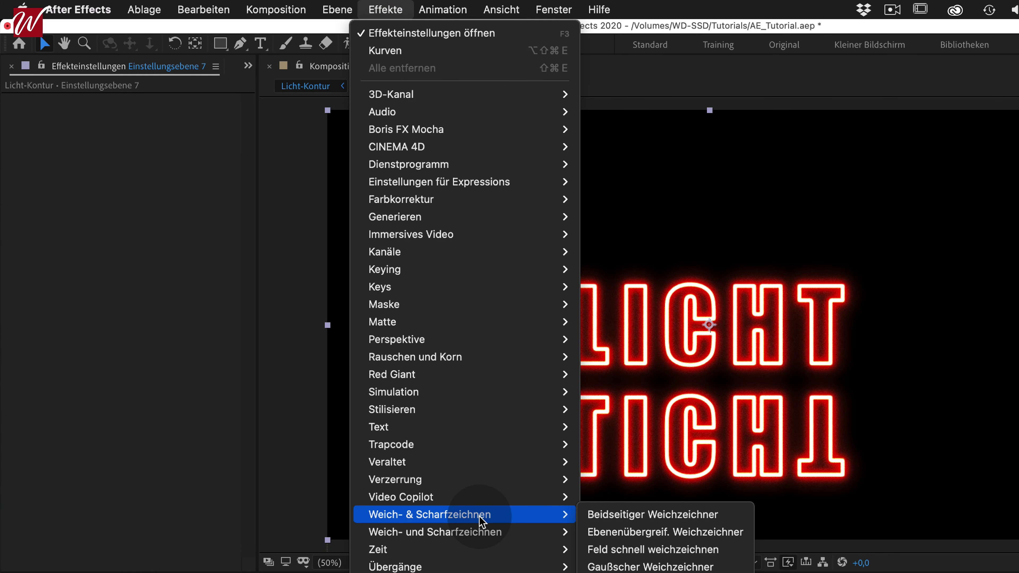
{"action": "left_click", "coordinate": [662, 534]}
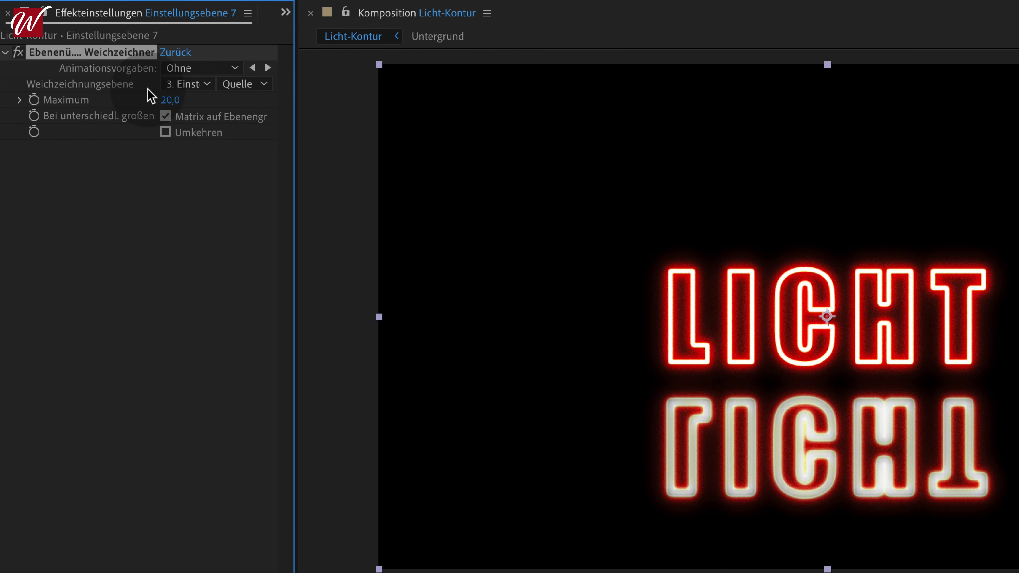
- Set the blur layer to Untergrund with maximum blur 83, previewing the softened reflection
{"action": "left_click", "coordinate": [206, 85]}
{"action": "left_click", "coordinate": [232, 219]}
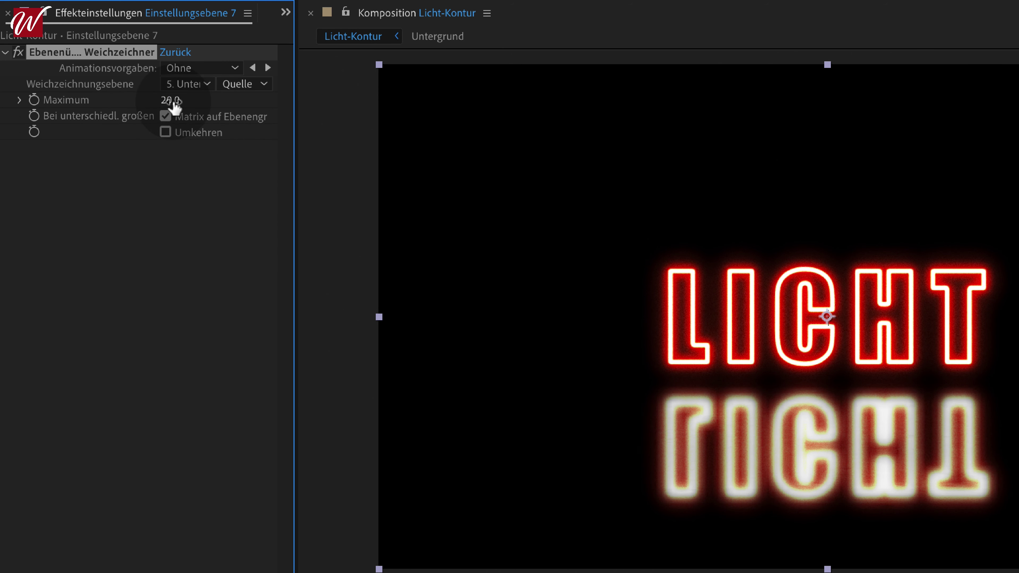
{"action": "left_click_drag", "start_coordinate": [173, 101], "coordinate": [230, 106]}
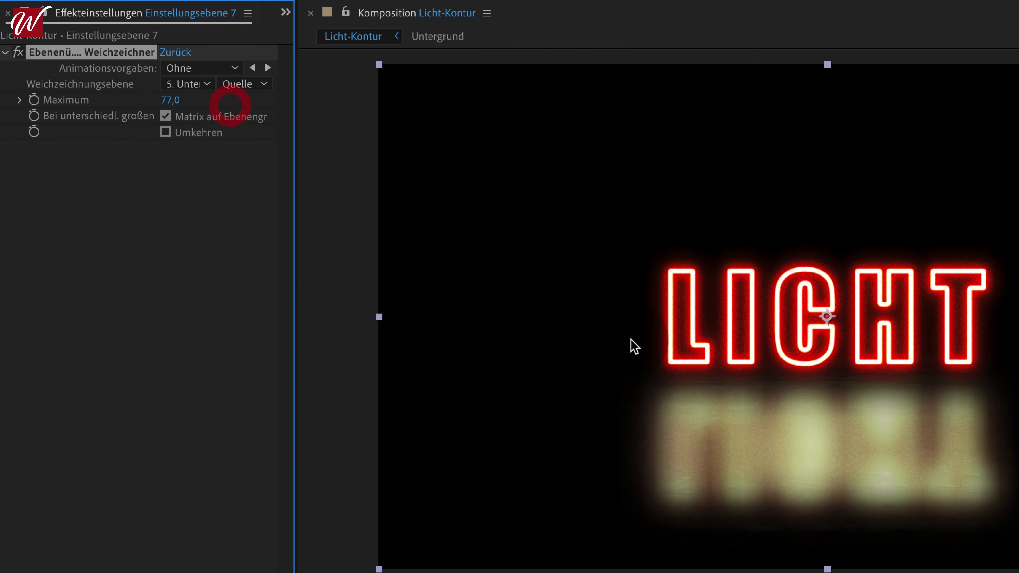
{"action": "left_click_drag", "start_coordinate": [172, 104], "coordinate": [145, 104]}
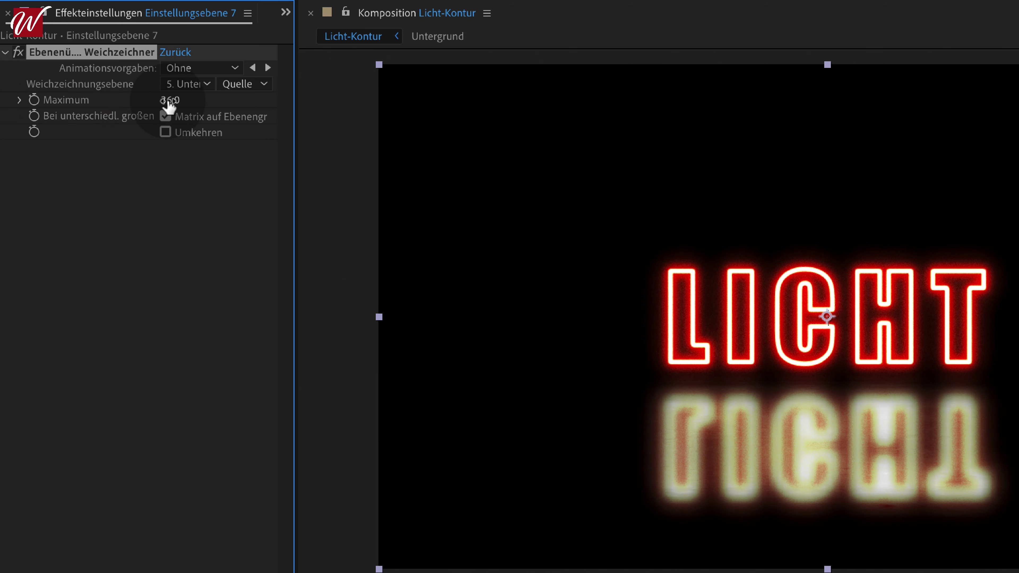
{"action": "key", "text": "space"}
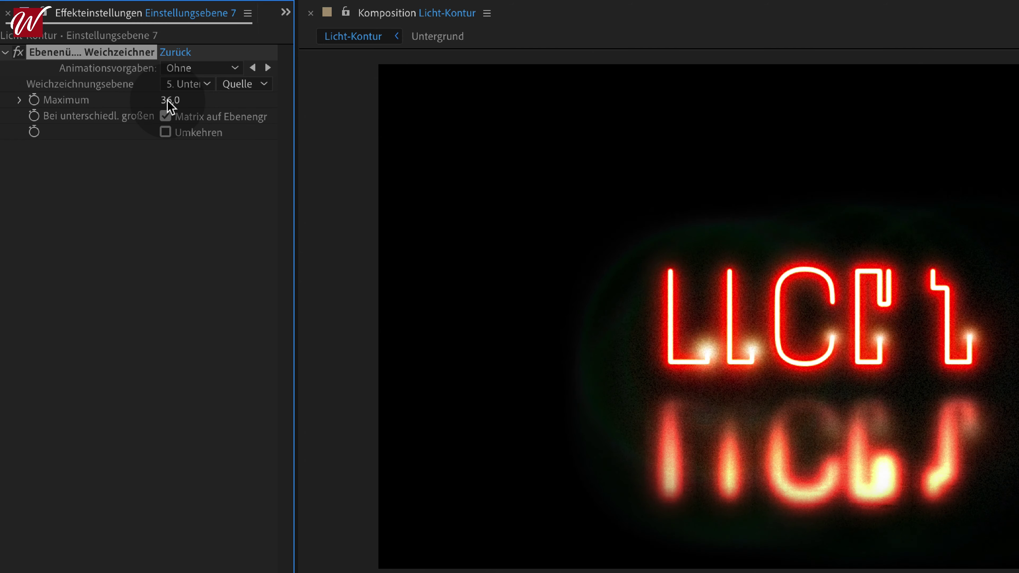
{"action": "left_click_drag", "start_coordinate": [168, 100], "coordinate": [211, 100]}
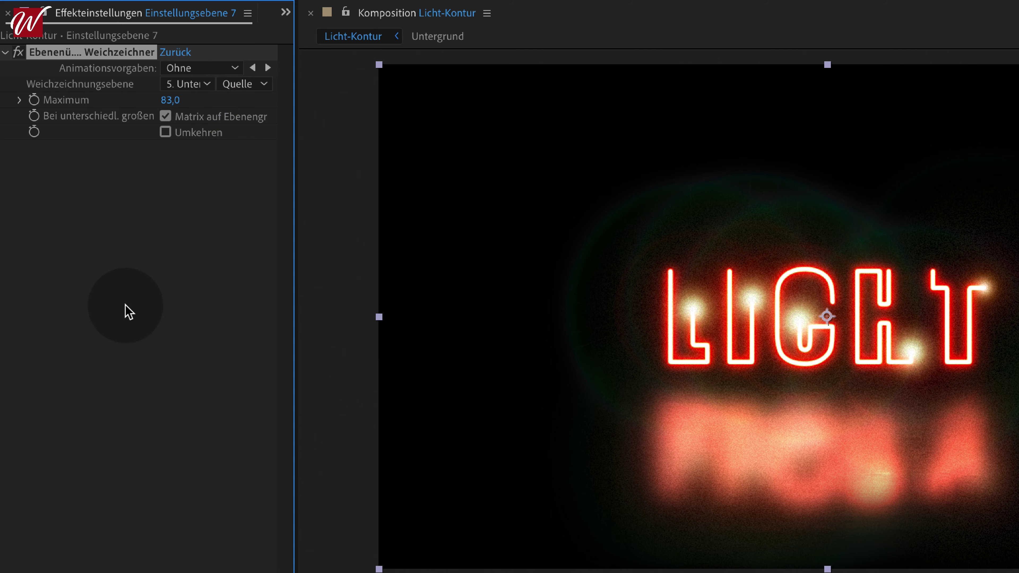
{"action": "key", "text": "space"}
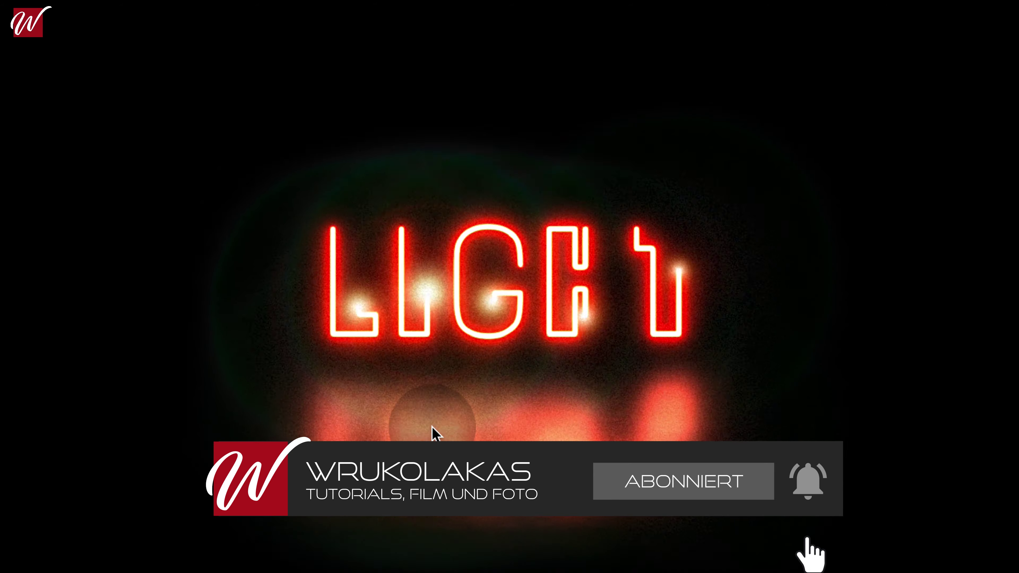
{"action": "left_click", "coordinate": [432, 427]}
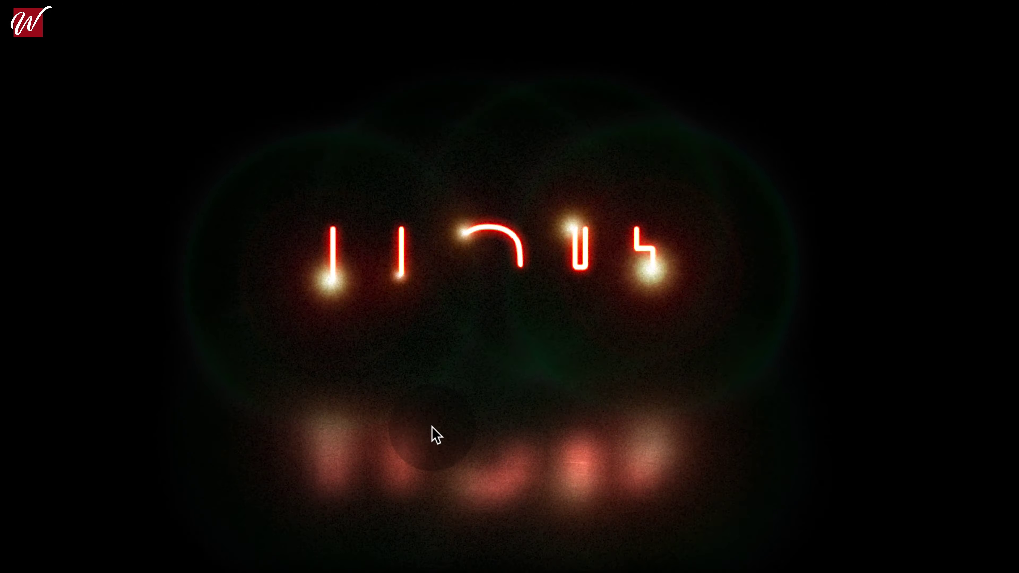
{"action": "left_click", "coordinate": [432, 427]}
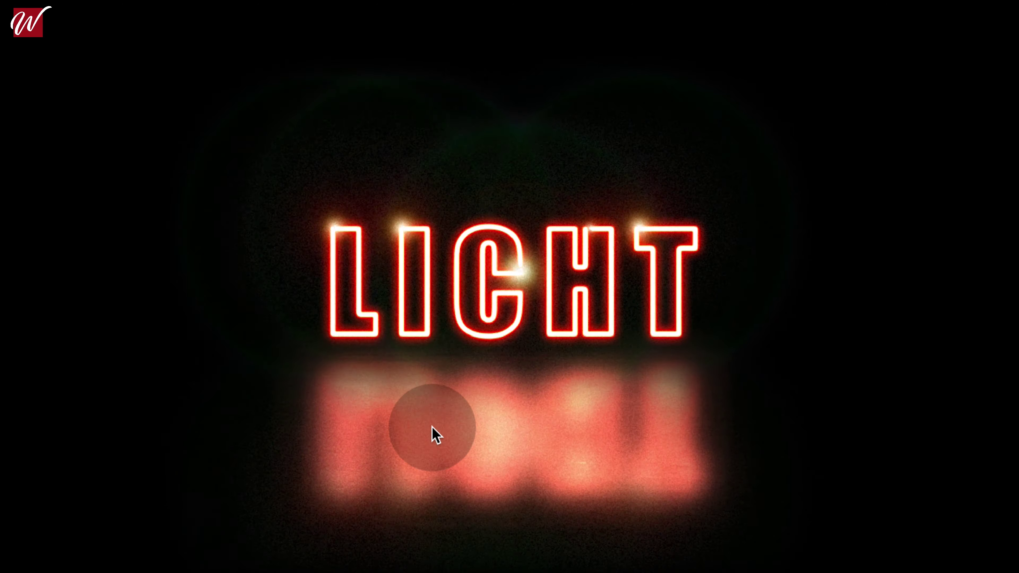